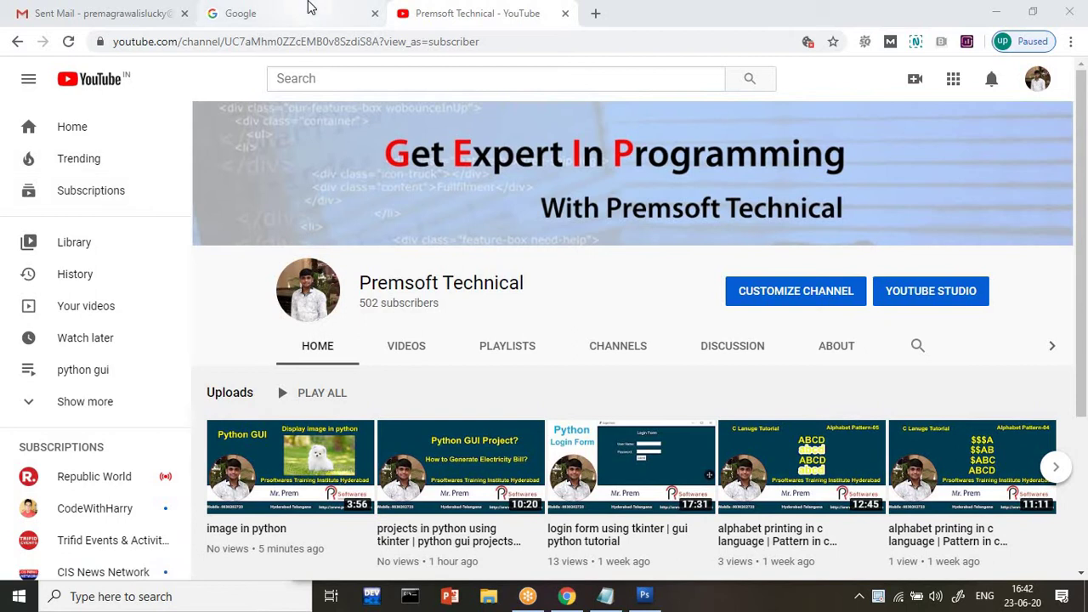
- Search Google for "oracle 11g download for windows 10 64 bit" and open Oracle's Database 11g Release 2 for Microsoft Windows (x64) page
{"action": "left_click", "coordinate": [310, 7]}
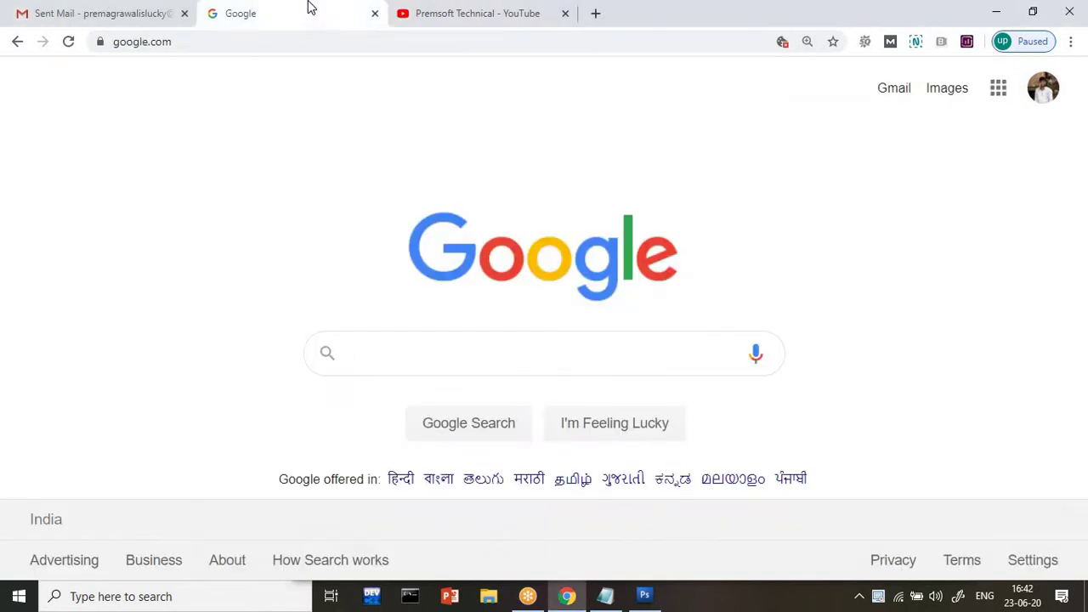
{"action": "type", "text": "orac"}
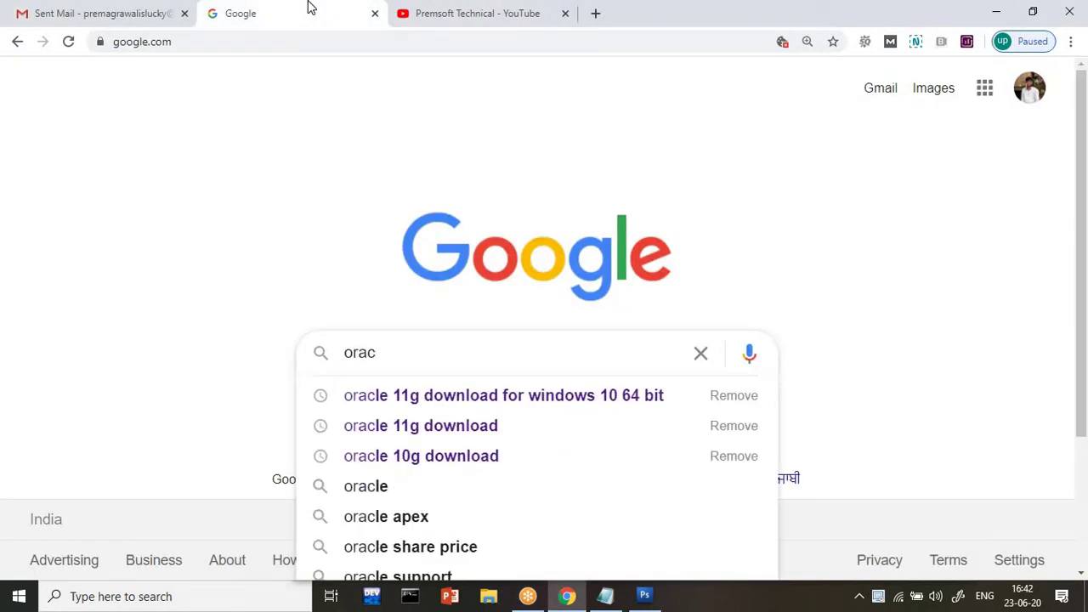
{"action": "key", "text": "Down"}
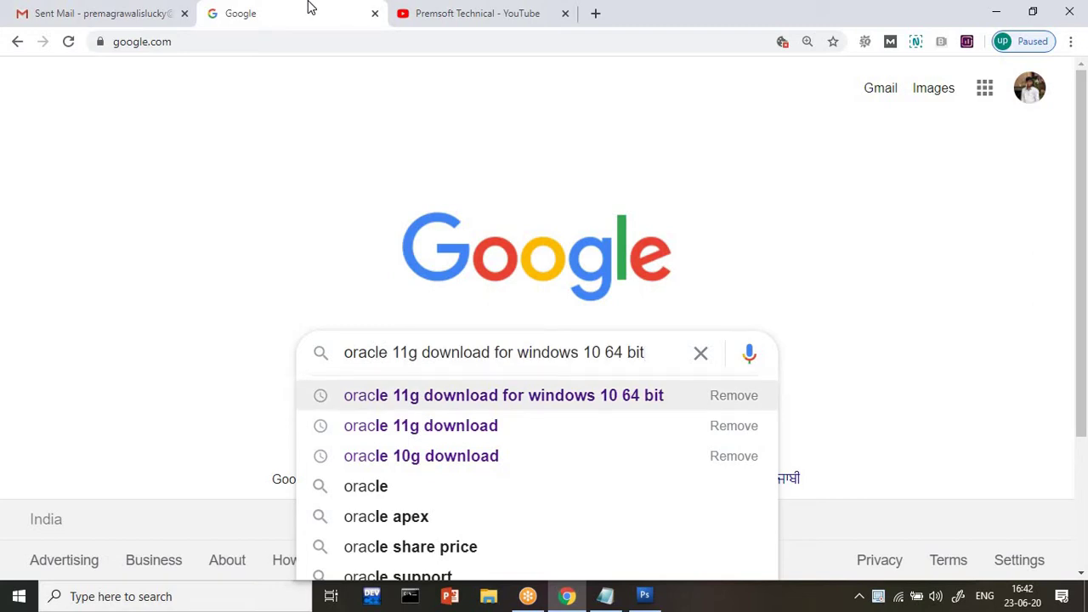
{"action": "key", "text": "Return"}
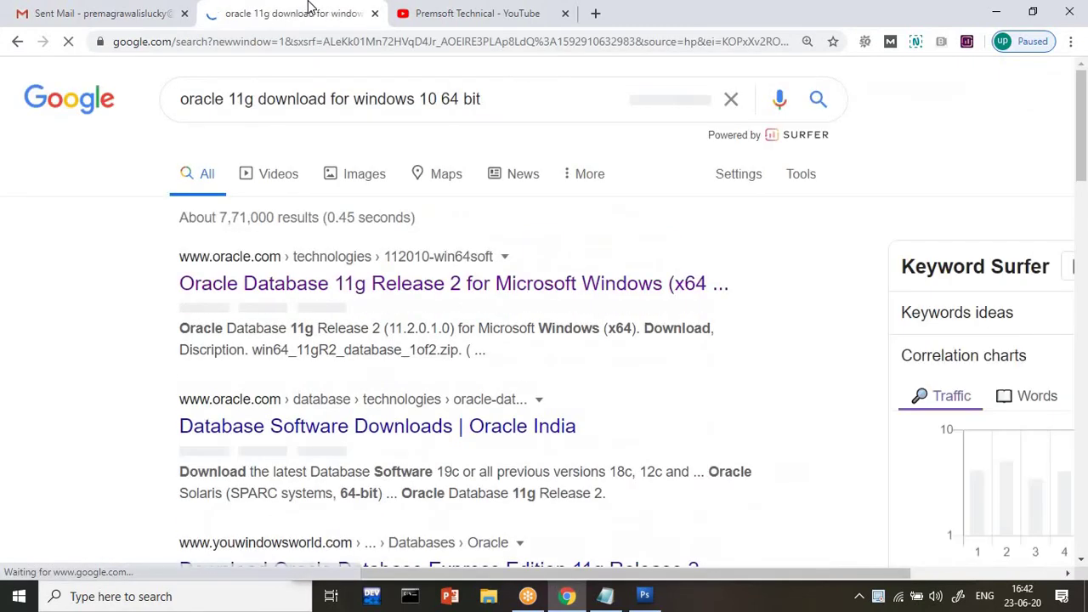
{"action": "left_click", "coordinate": [268, 282]}
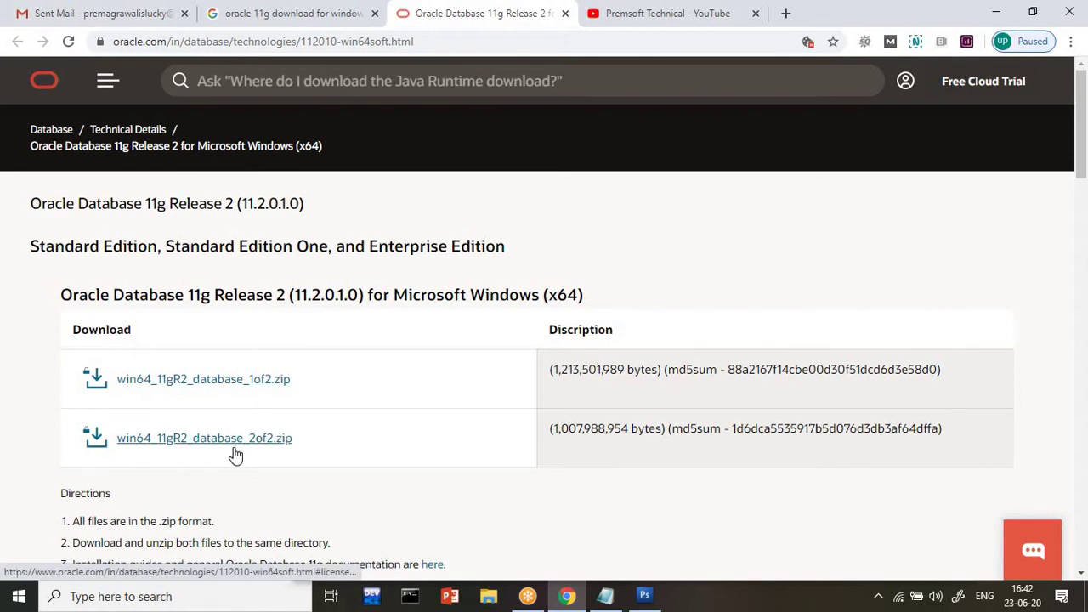
- Accept the Oracle License Agreement for win64_11gR2_database_1of2.zip and proceed with its download to the account sign-in page
{"action": "left_click", "coordinate": [278, 379]}
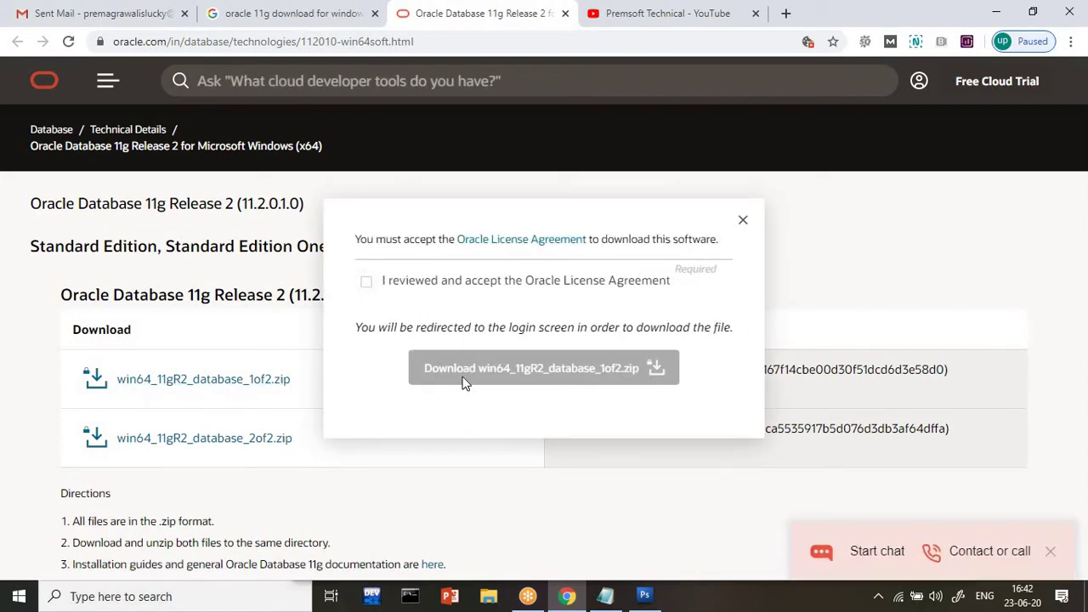
{"action": "left_click", "coordinate": [368, 282]}
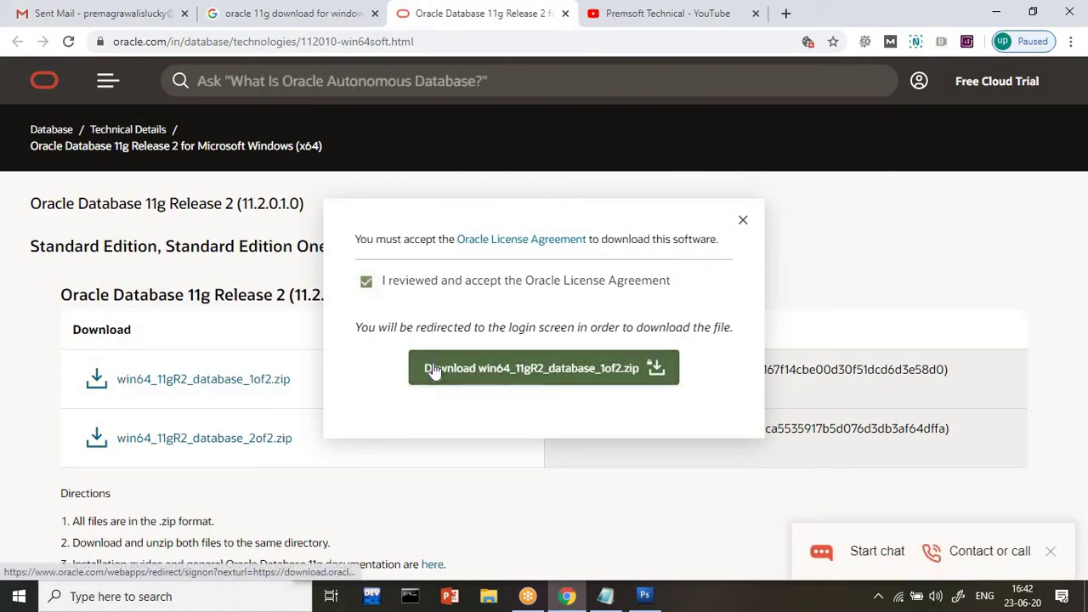
{"action": "left_click", "coordinate": [434, 372]}
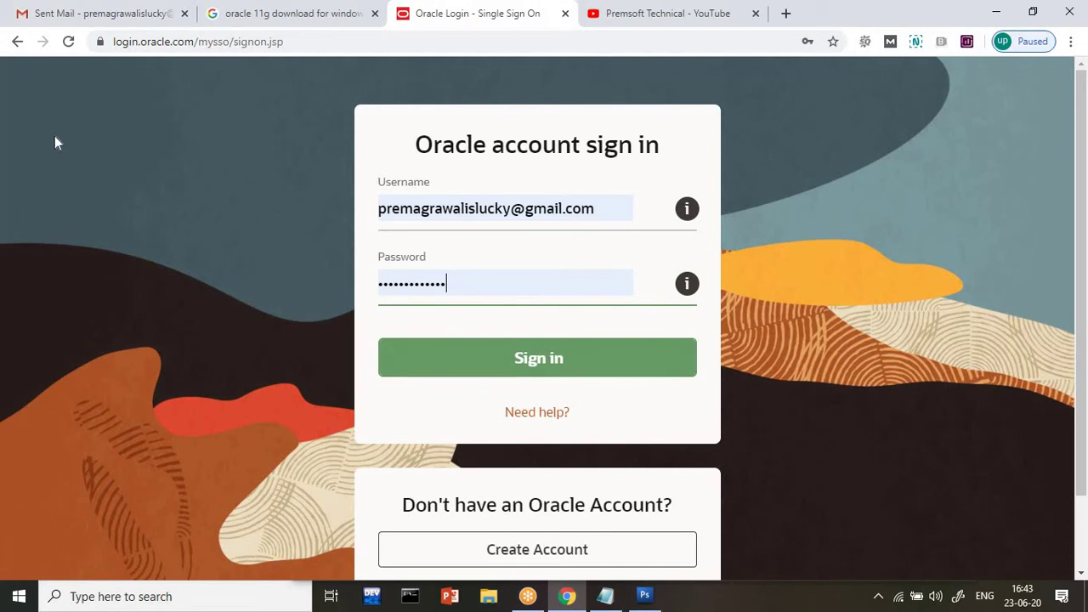
{"action": "left_click", "coordinate": [17, 42]}
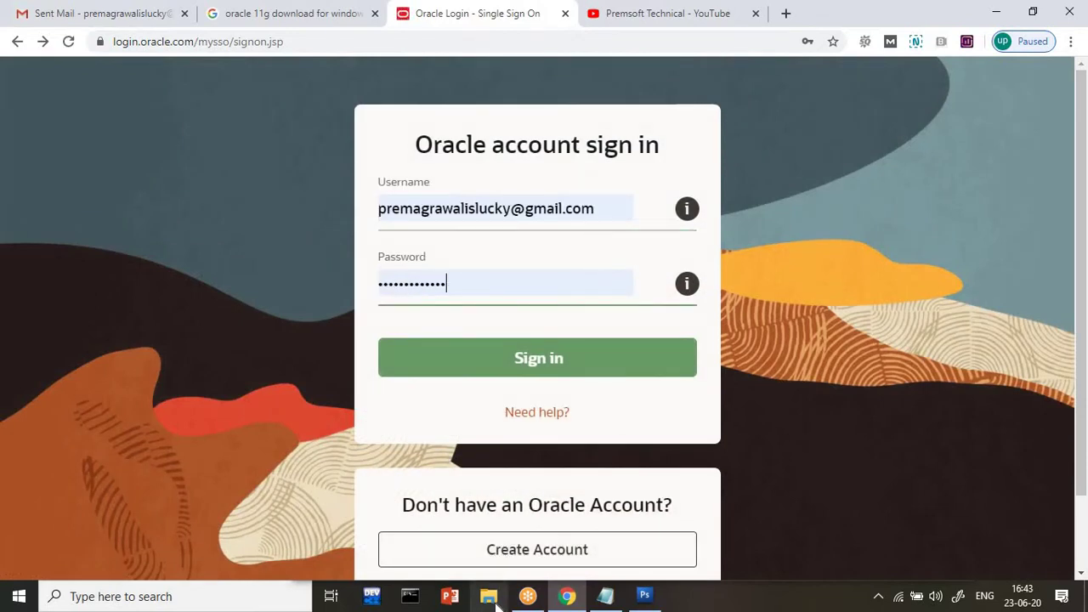
- Open the folder E:\prsoft\oracle\softwares pendrives in File Explorer and maximize its window
{"action": "left_click", "coordinate": [496, 600]}
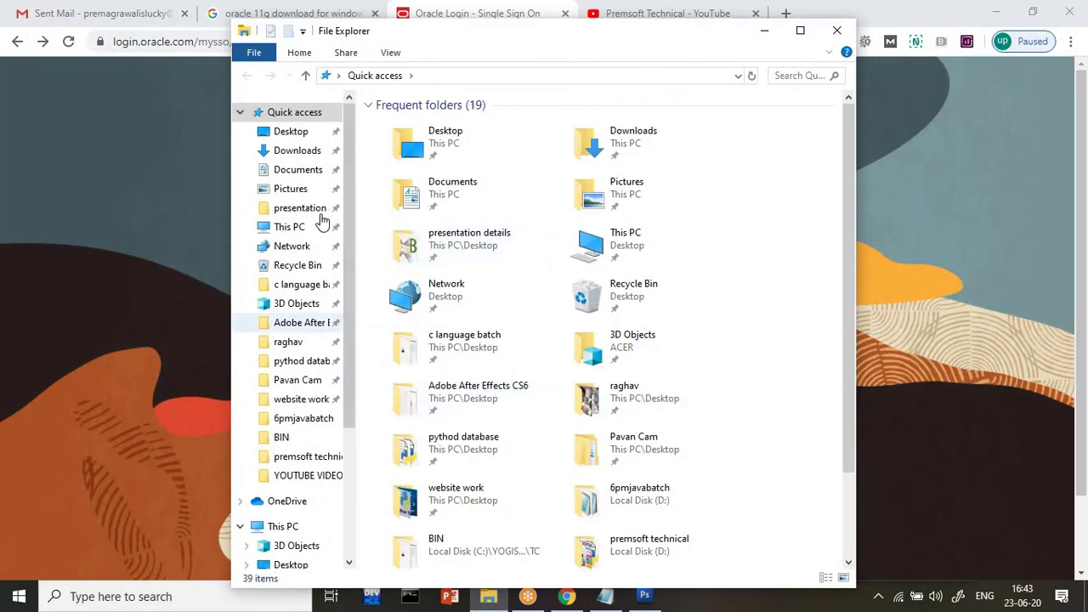
{"action": "scroll", "coordinate": [351, 481], "scroll_direction": "down", "scroll_amount": 4}
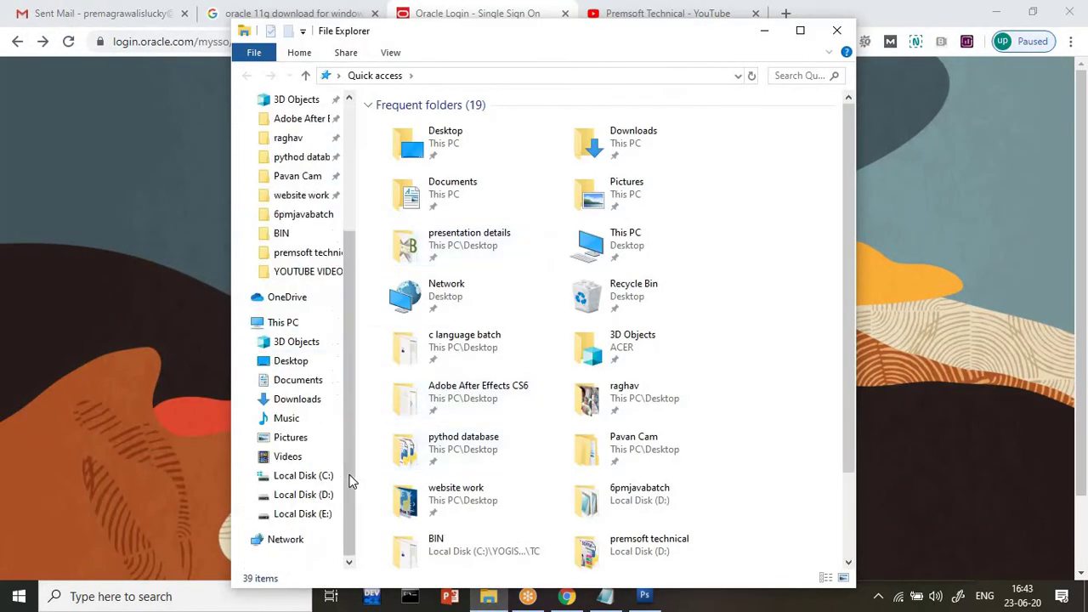
{"action": "left_click", "coordinate": [324, 515]}
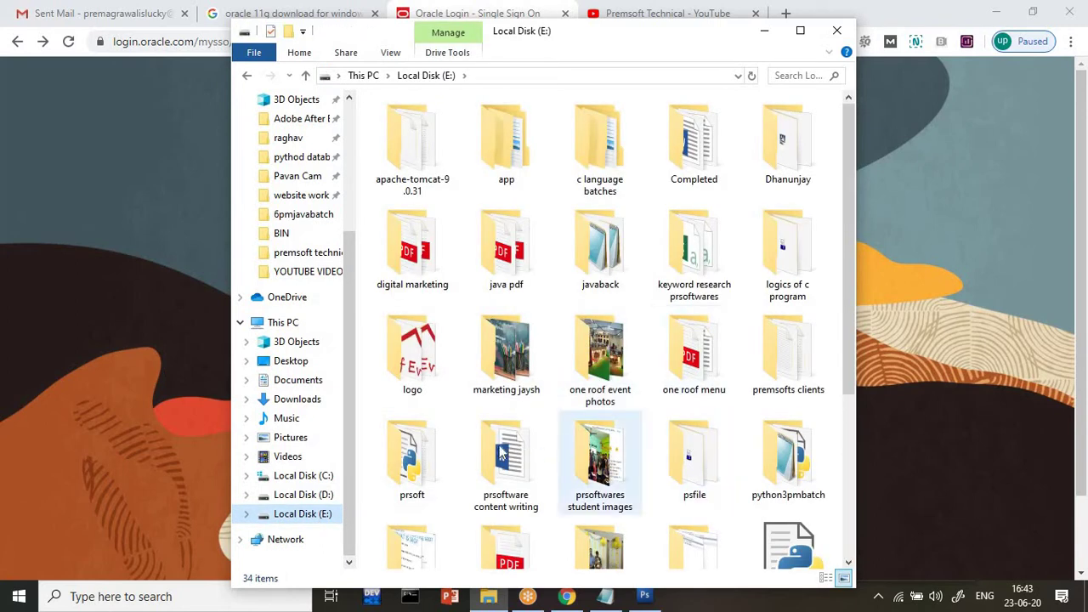
{"action": "double_click", "coordinate": [412, 455]}
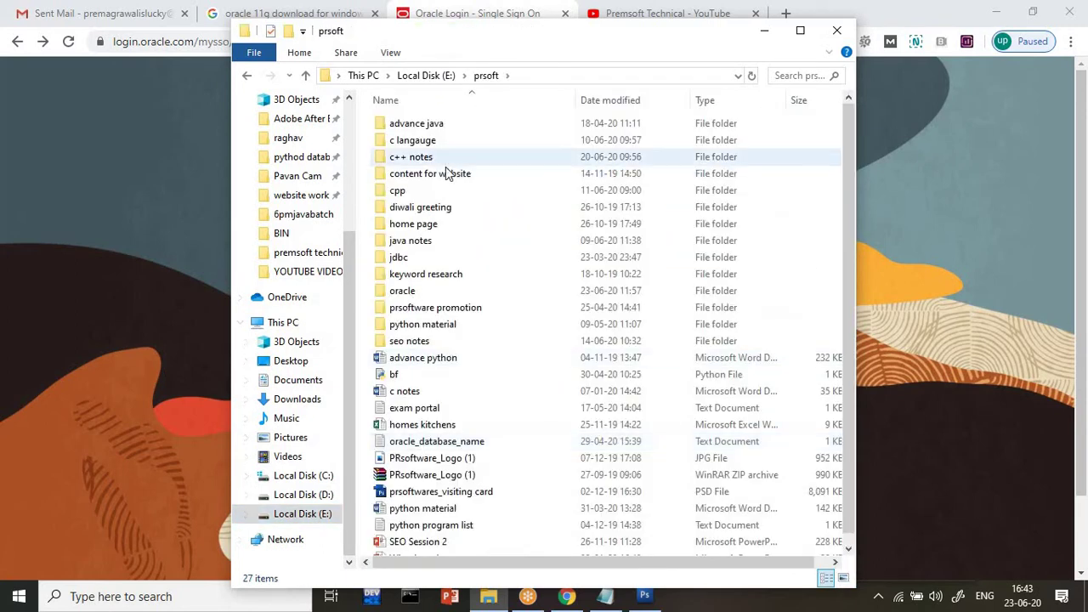
{"action": "double_click", "coordinate": [435, 291]}
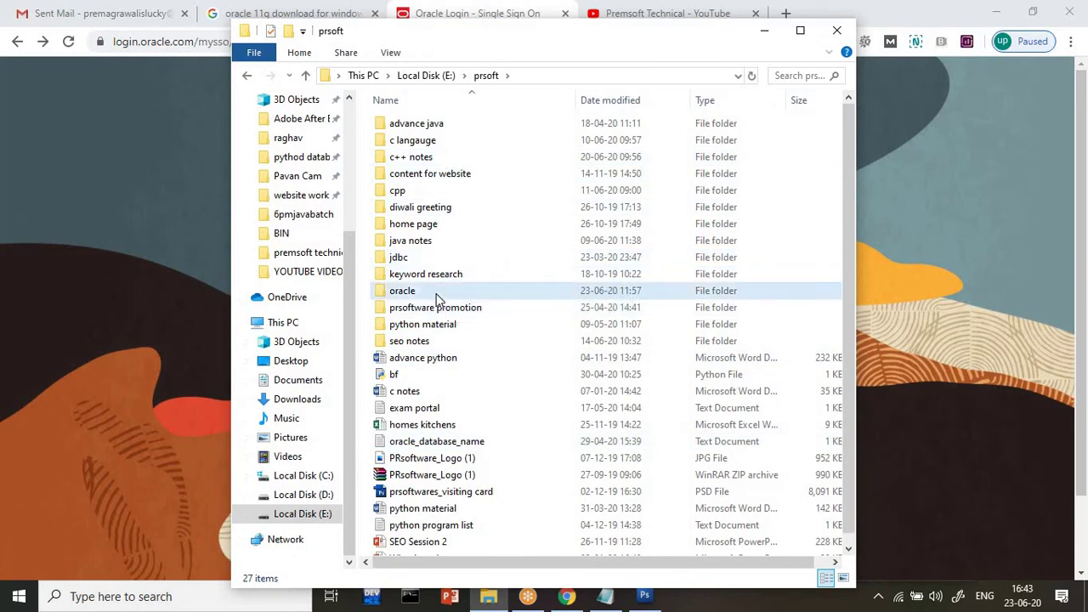
{"action": "double_click", "coordinate": [482, 130]}
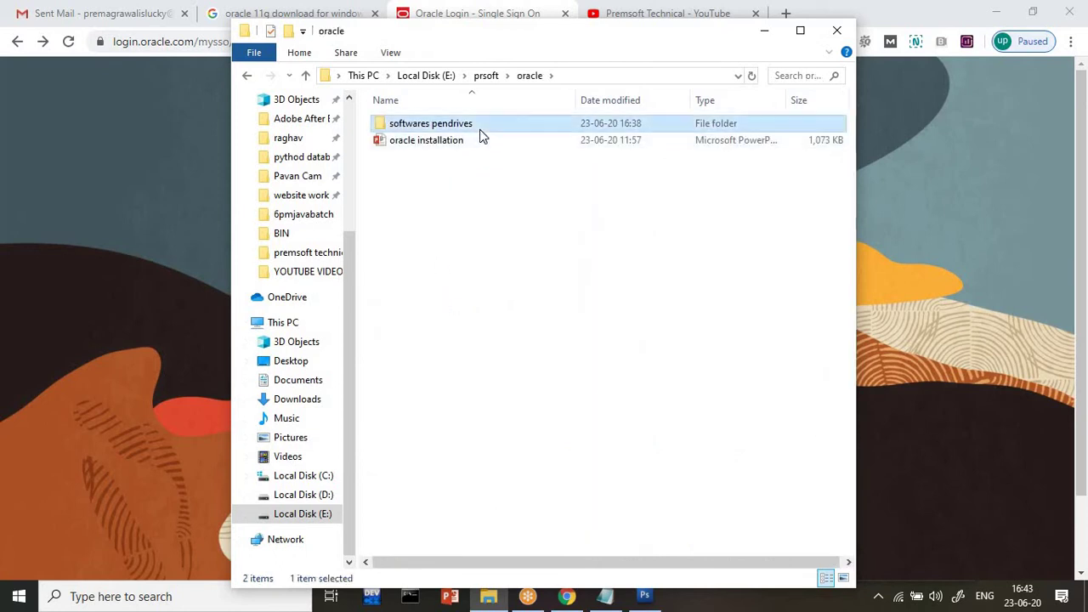
{"action": "left_click", "coordinate": [800, 30]}
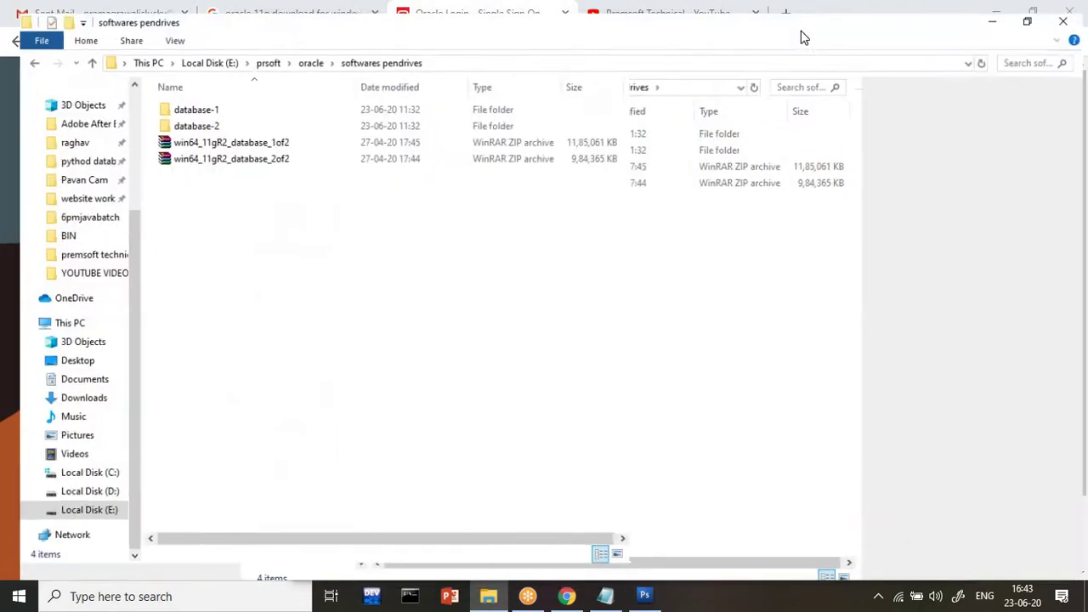
- Extract the win64_11gR2_database_1of2 archive with WinRAR into its default destination folder, E:\prsoft\oracle\softwares pendrives\win64_11gR2_database_1of2
{"action": "right_click", "coordinate": [377, 141]}
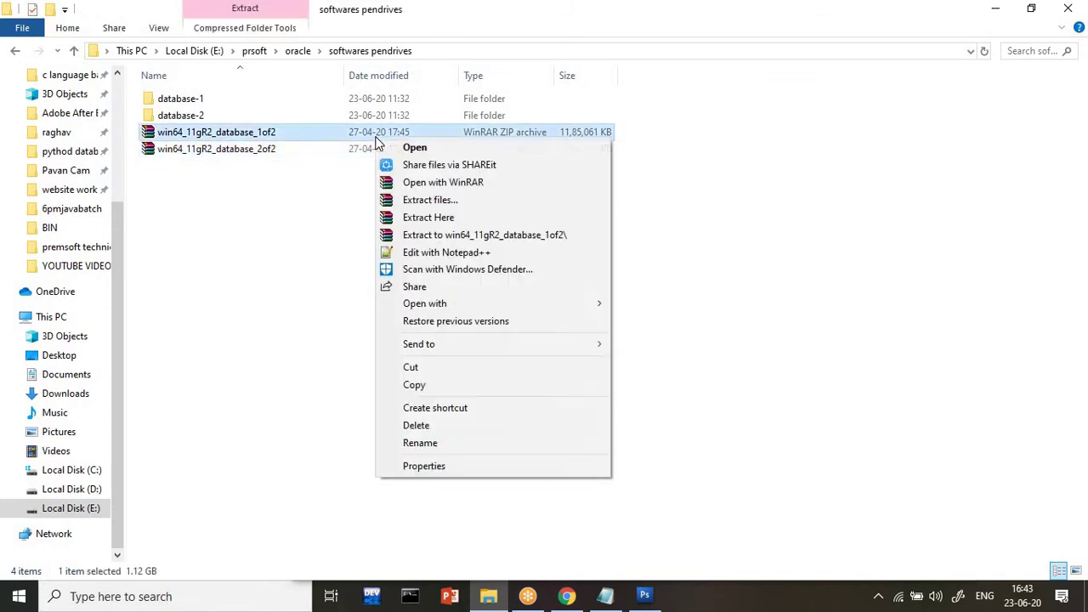
{"action": "left_click", "coordinate": [428, 203]}
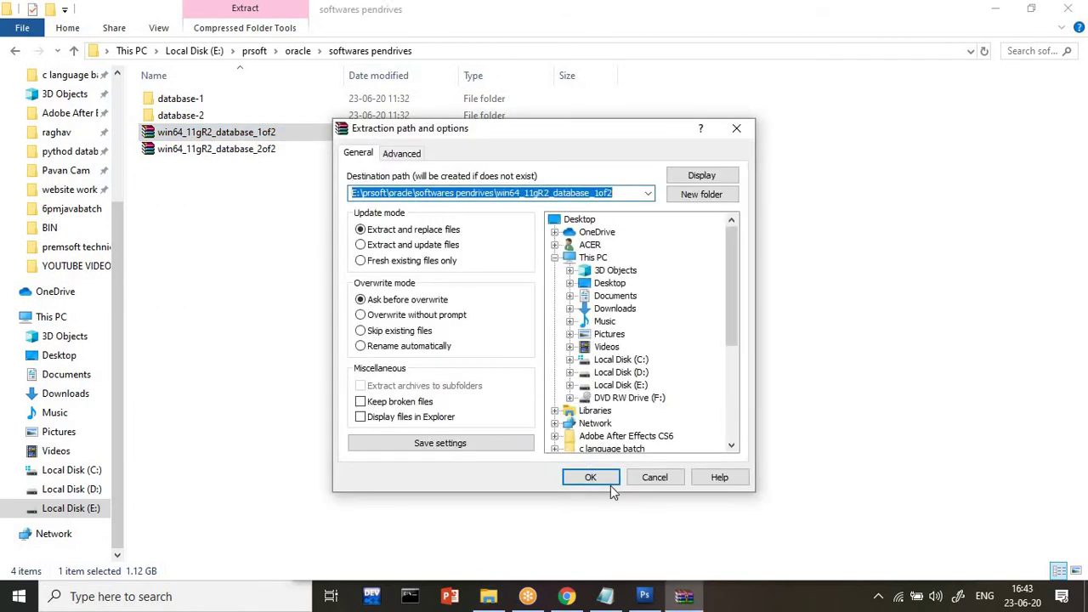
{"action": "left_click", "coordinate": [609, 480]}
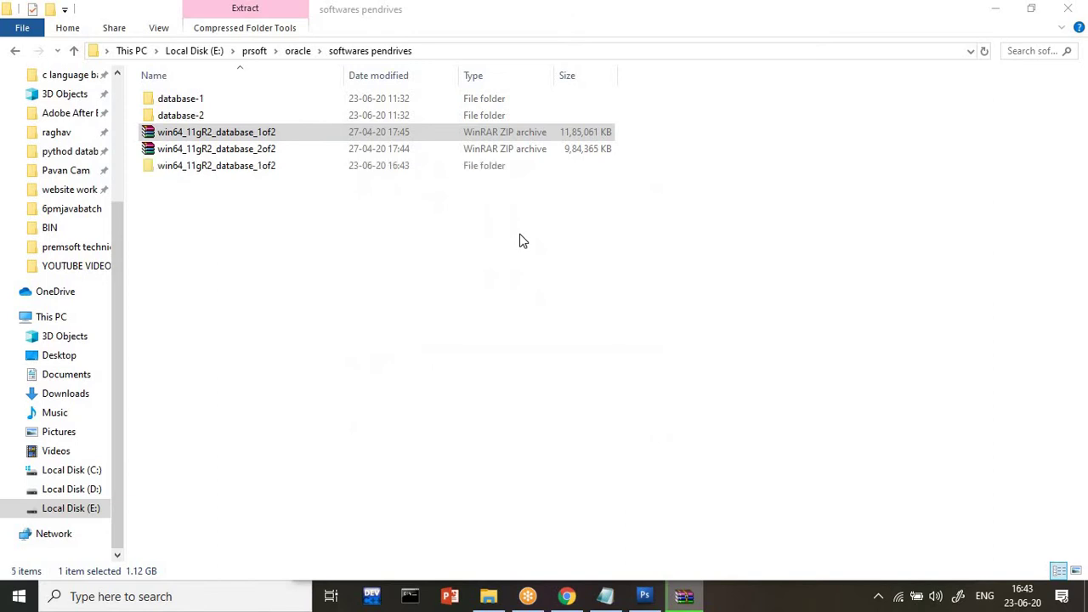
- Try to extract the win64_11gR2_database_1of2 archive again to the same path, dismissing the replacement of existing files
{"action": "left_click", "coordinate": [377, 152]}
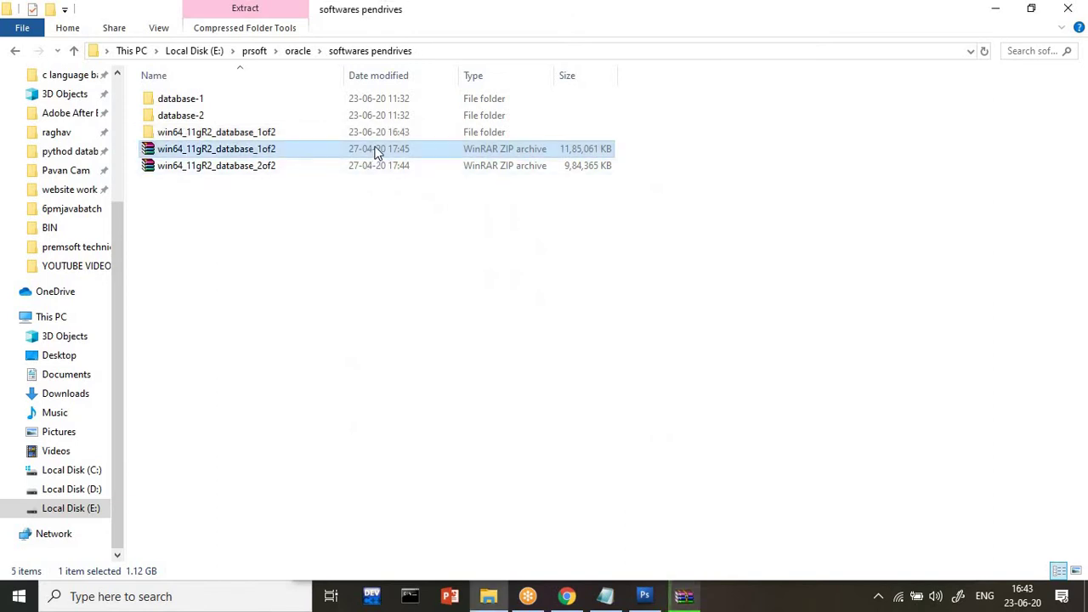
{"action": "right_click", "coordinate": [377, 152]}
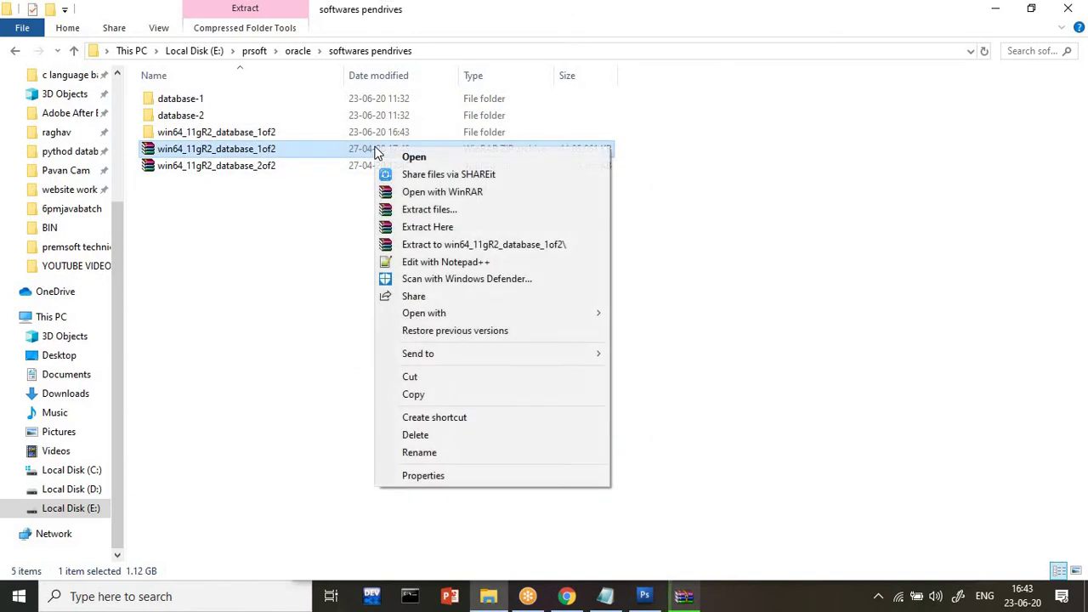
{"action": "left_click", "coordinate": [477, 210]}
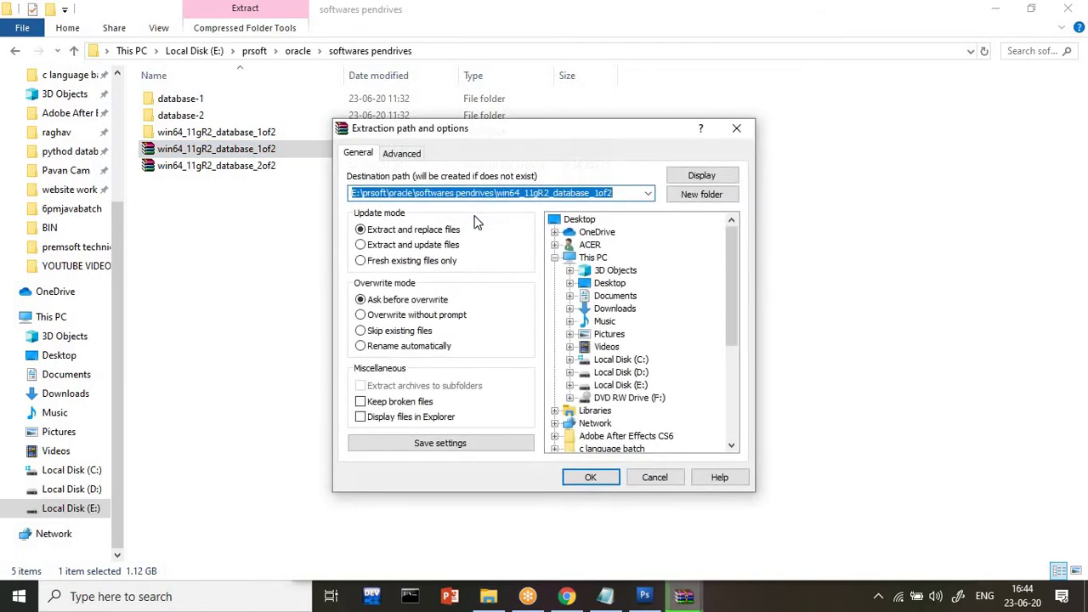
{"action": "left_click", "coordinate": [608, 476]}
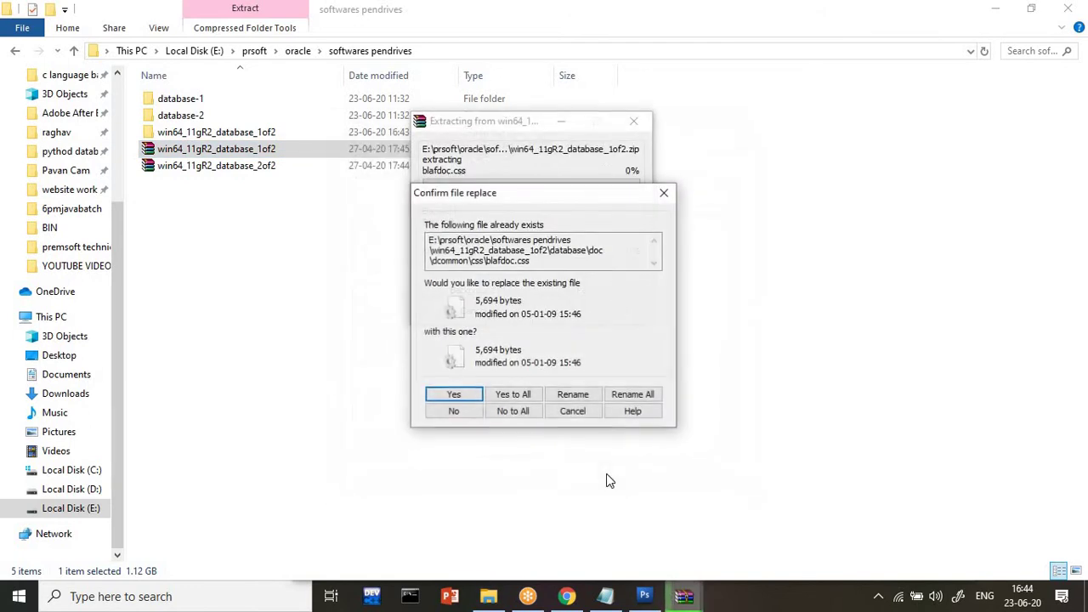
{"action": "left_click", "coordinate": [664, 193]}
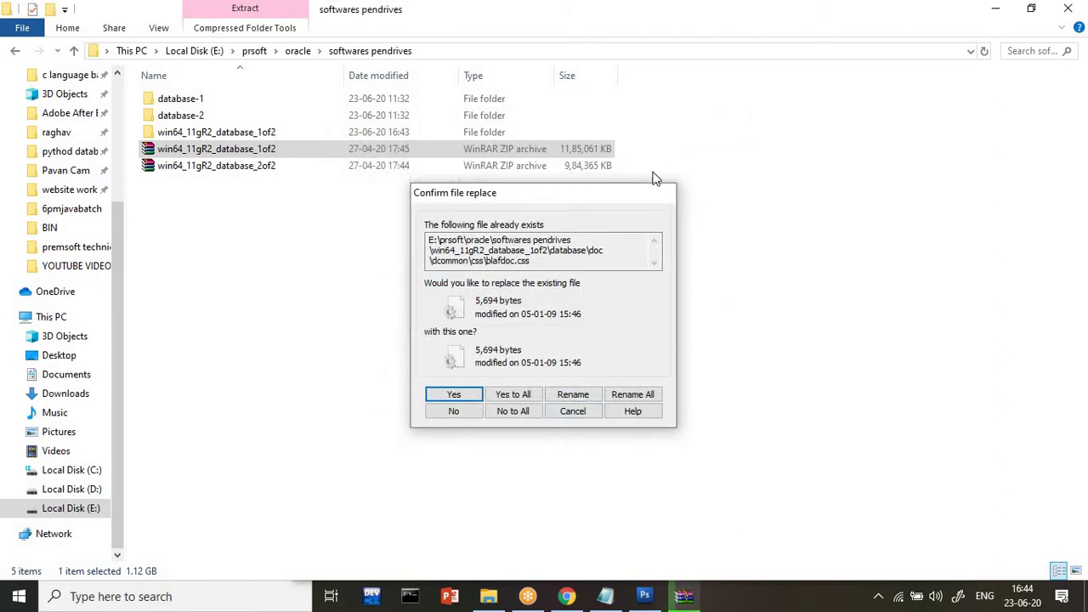
- Try to delete the extracted win64_11gR2_database_1of2 folder
{"action": "left_click", "coordinate": [398, 136]}
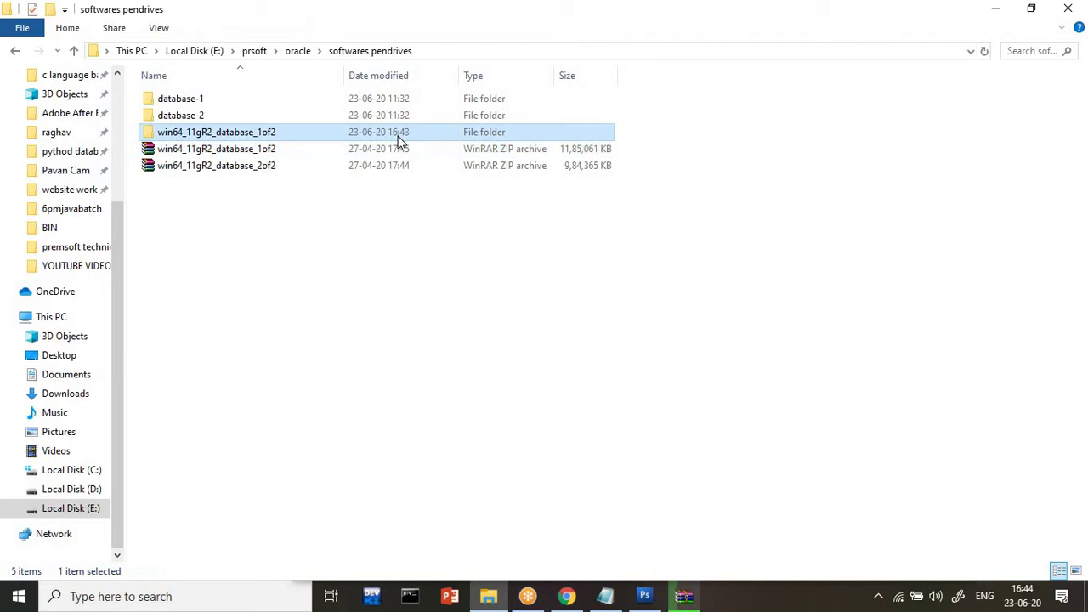
{"action": "key", "text": "Delete"}
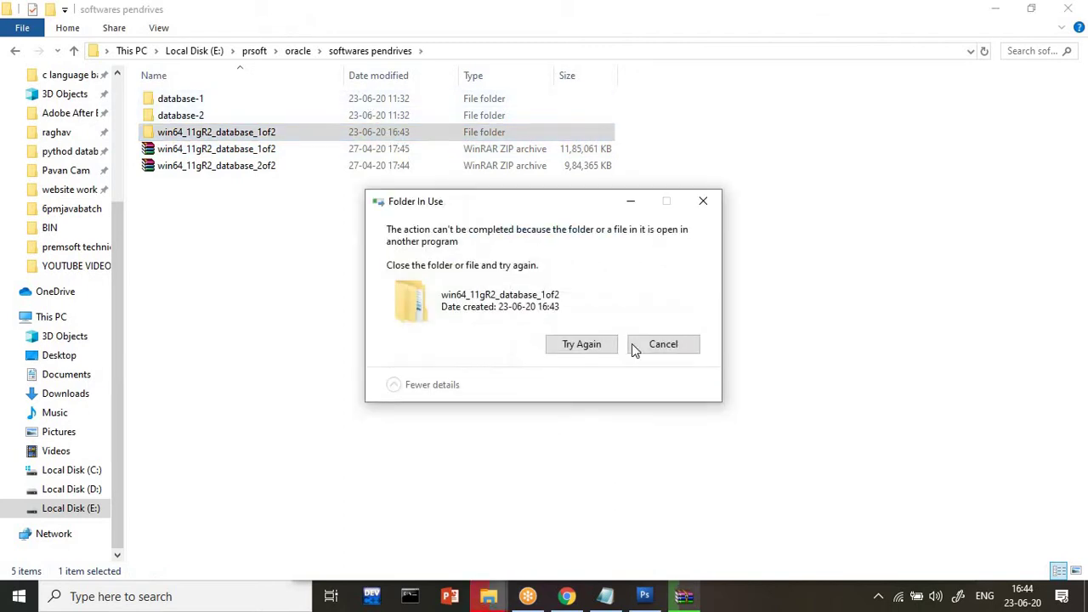
{"action": "left_click", "coordinate": [644, 349]}
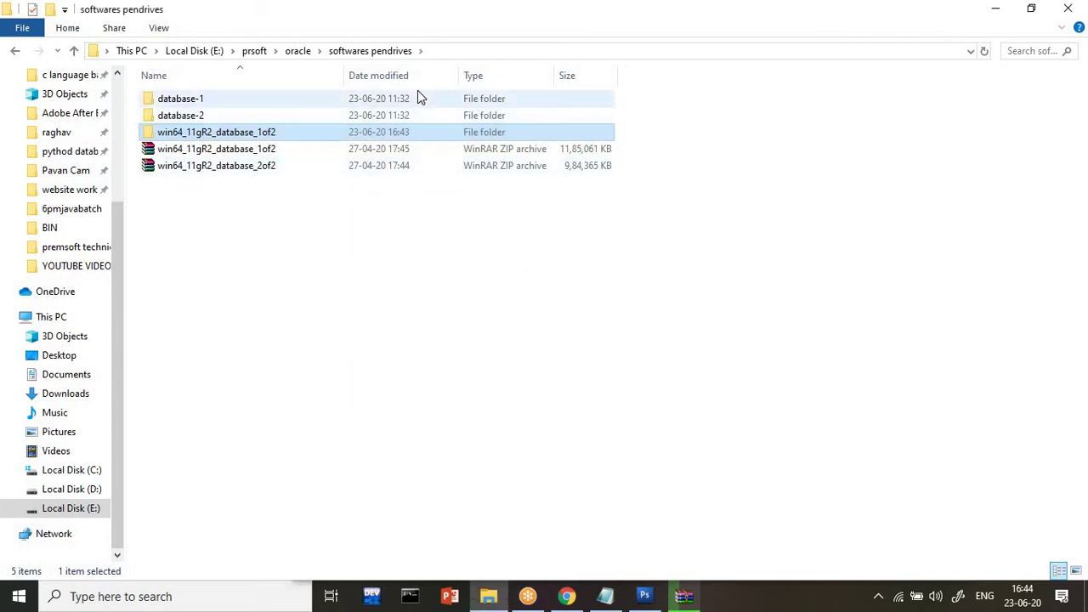
- Try to delete the win64_11gR2_database_1of2 ZIP archive
{"action": "left_click", "coordinate": [381, 149]}
{"action": "right_click", "coordinate": [381, 149]}
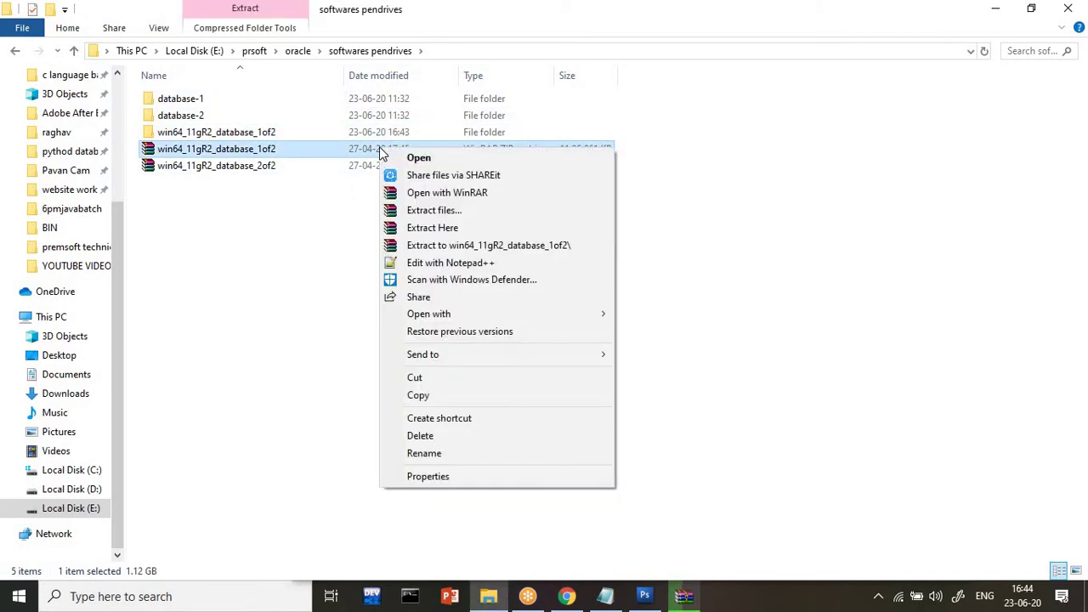
{"action": "left_click", "coordinate": [459, 436]}
{"action": "left_click", "coordinate": [587, 352]}
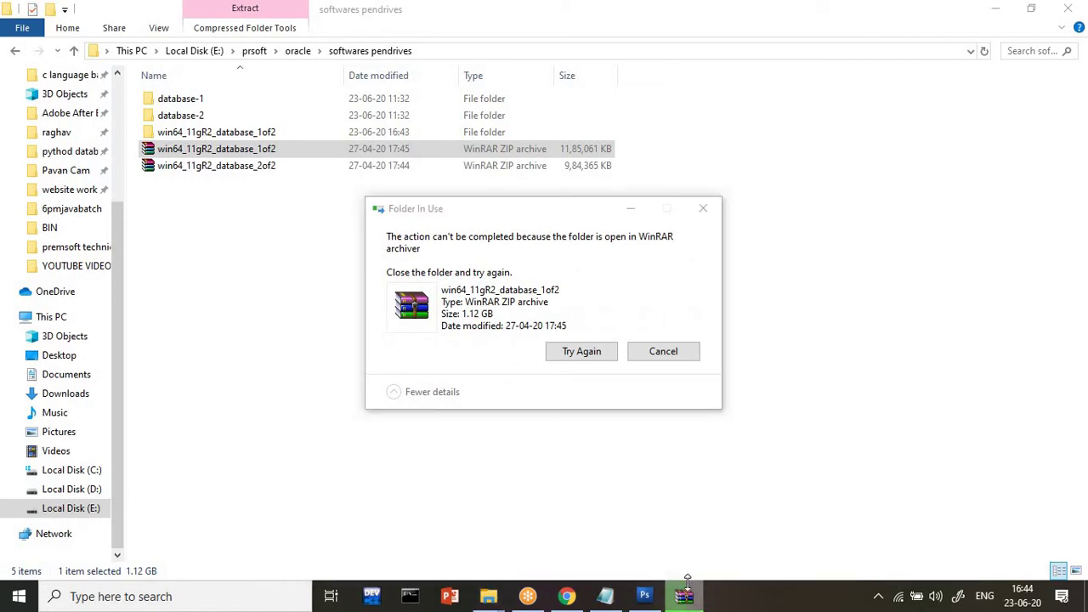
- Close the running WinRAR window and cancel the pending deletion of the win64_11gR2_database_1of2 archive
{"action": "right_click", "coordinate": [691, 598]}
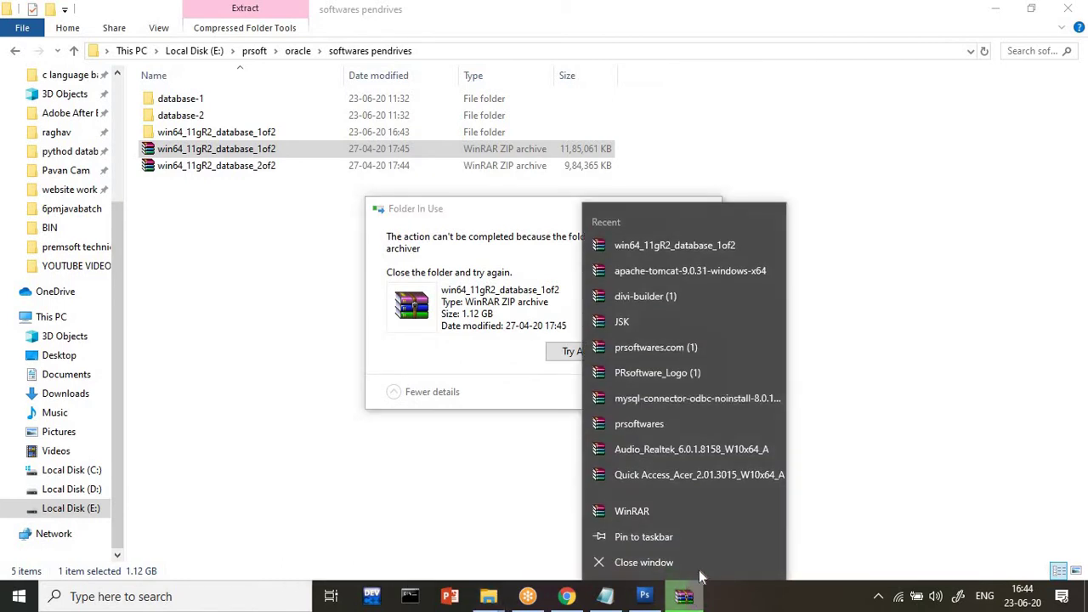
{"action": "left_click", "coordinate": [703, 570]}
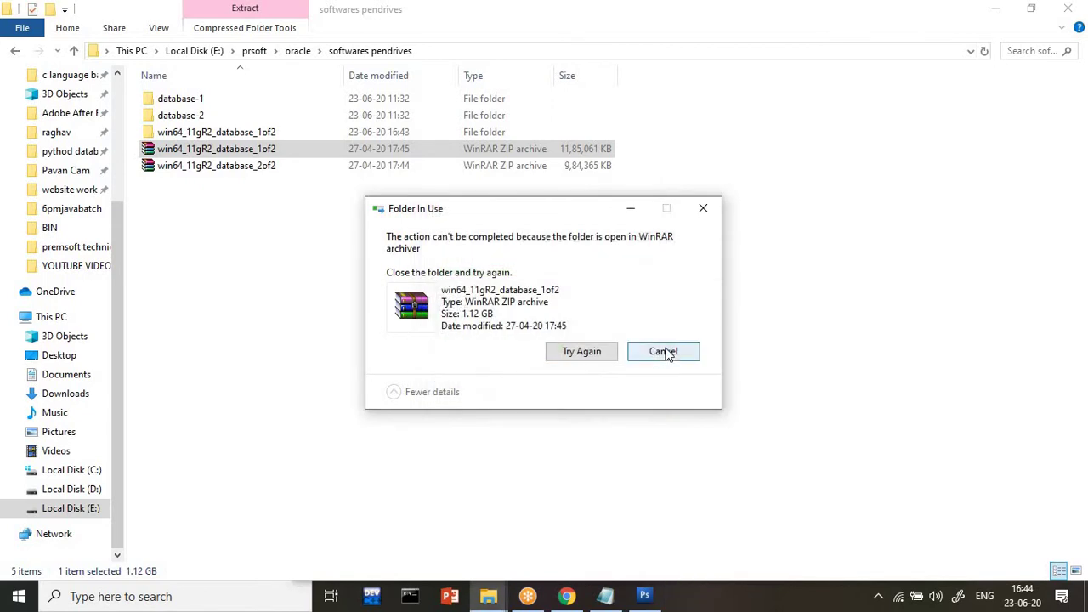
{"action": "left_click", "coordinate": [663, 351]}
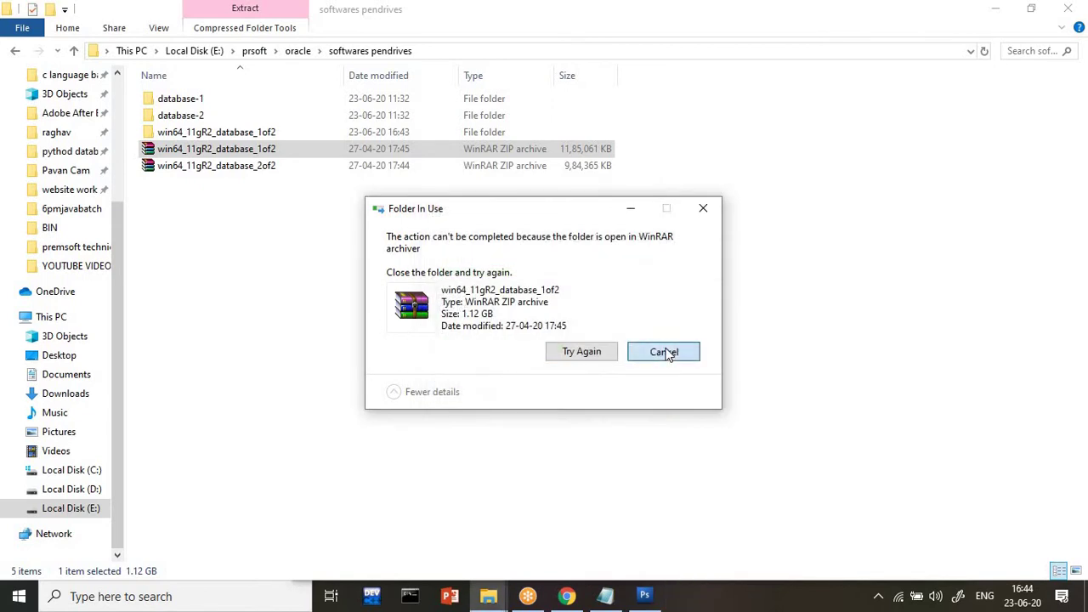
- Delete the extracted win64_11gR2_database_1of2 folder and open the database-2 folder
{"action": "left_click", "coordinate": [418, 133]}
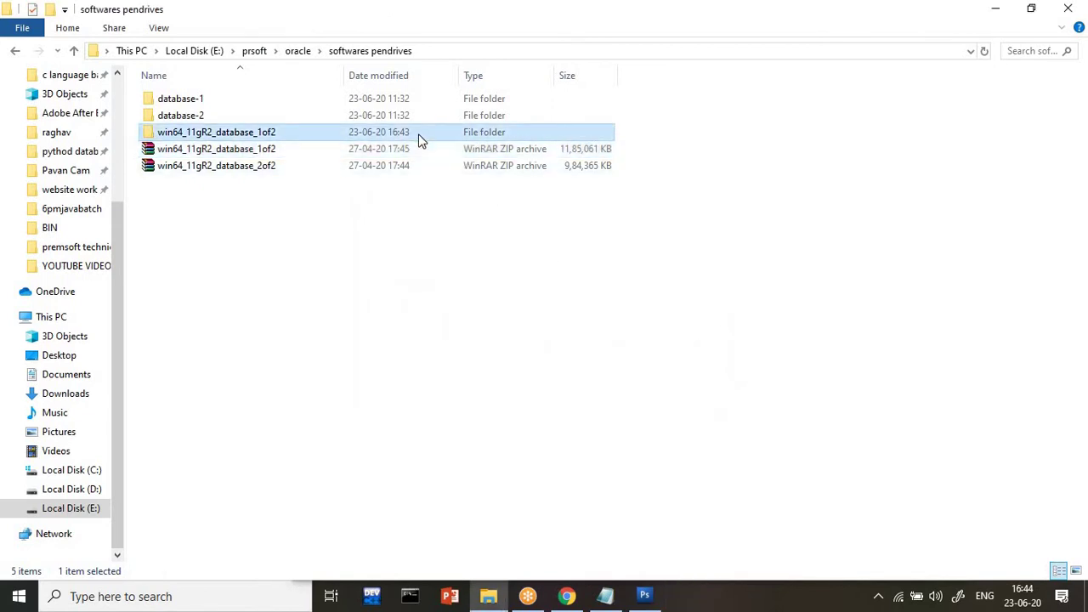
{"action": "key", "text": "Delete"}
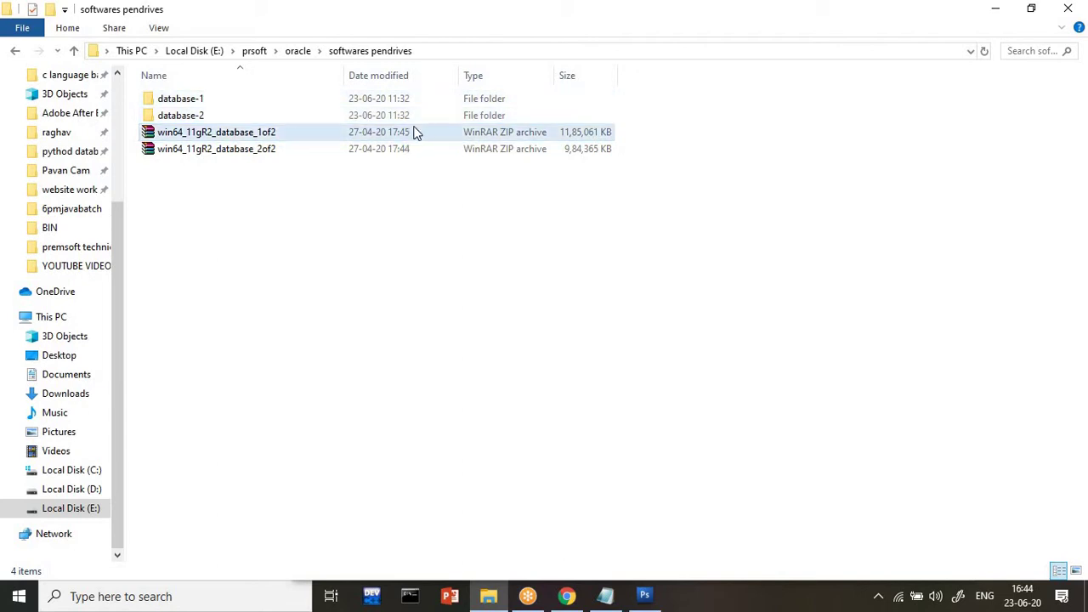
{"action": "double_click", "coordinate": [421, 119]}
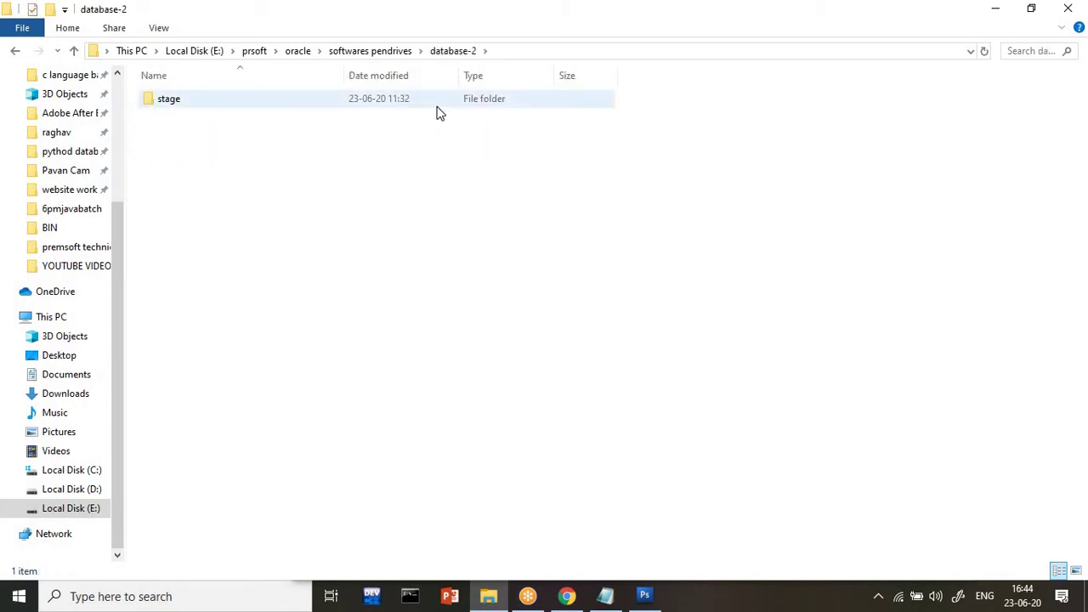
- Copy all four component folders from the stage\Components folder inside database-2
{"action": "double_click", "coordinate": [440, 100]}
{"action": "double_click", "coordinate": [440, 113]}
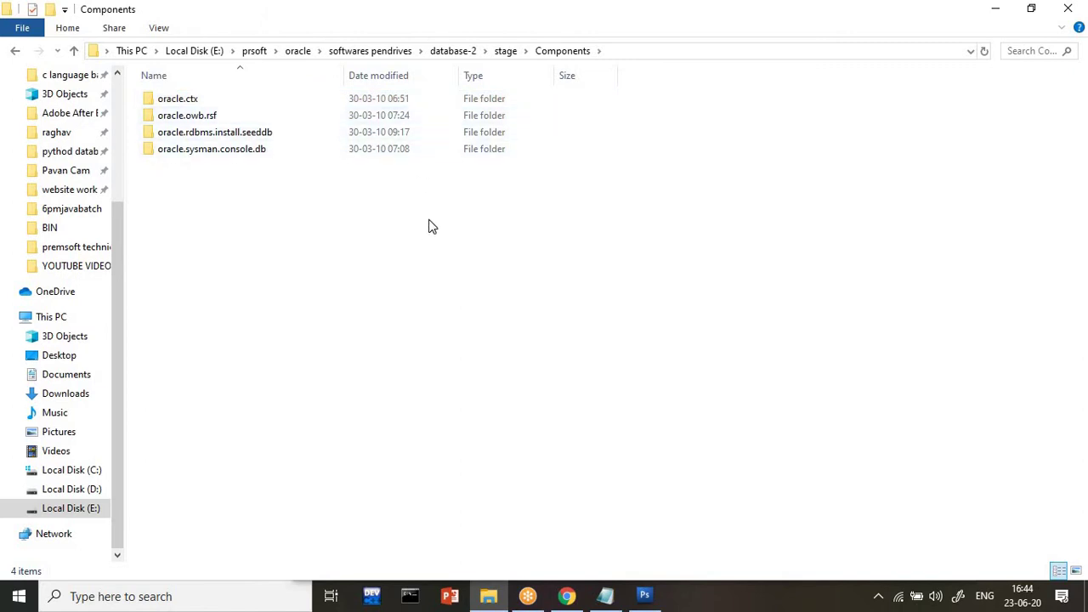
{"action": "key", "text": "ctrl+a"}
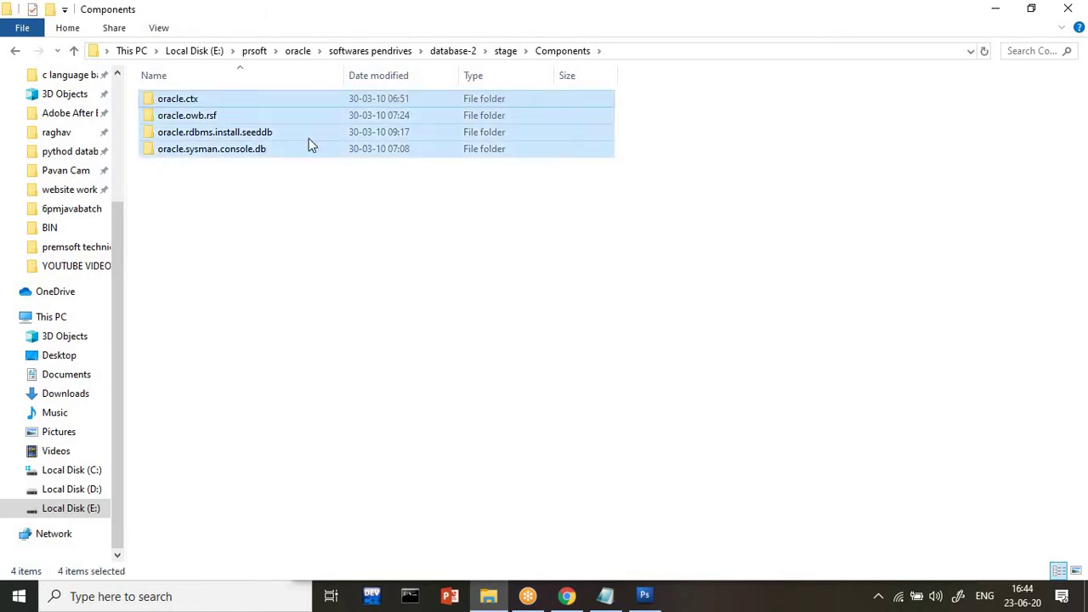
- Paste the copied component folders into database-1\database\stage\Components and cancel the running copy
{"action": "left_click", "coordinate": [16, 51]}
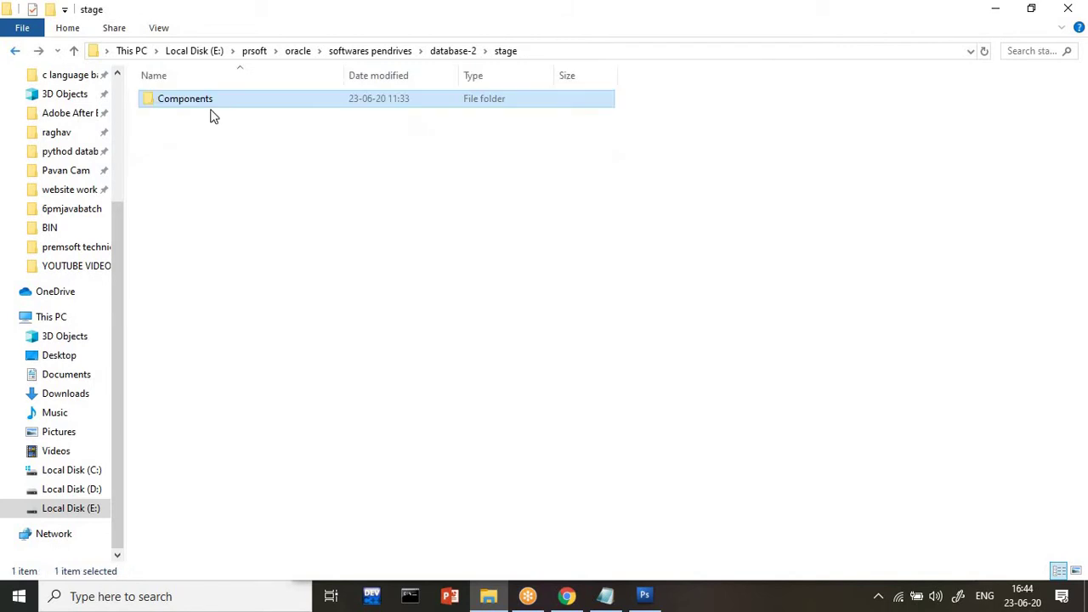
{"action": "left_click", "coordinate": [14, 53]}
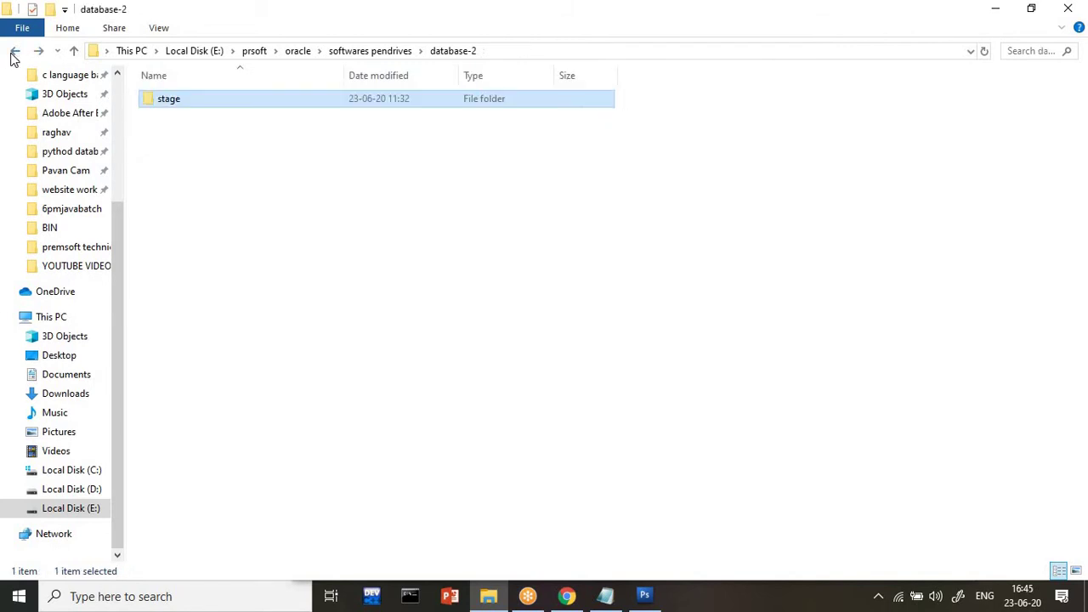
{"action": "left_click", "coordinate": [15, 52]}
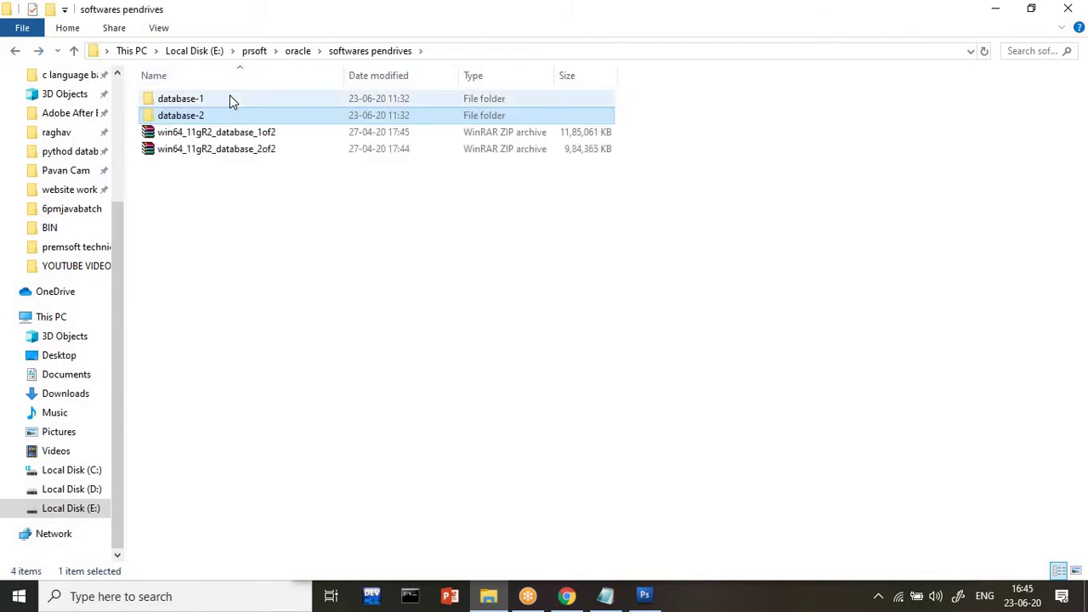
{"action": "double_click", "coordinate": [230, 97]}
{"action": "double_click", "coordinate": [230, 99]}
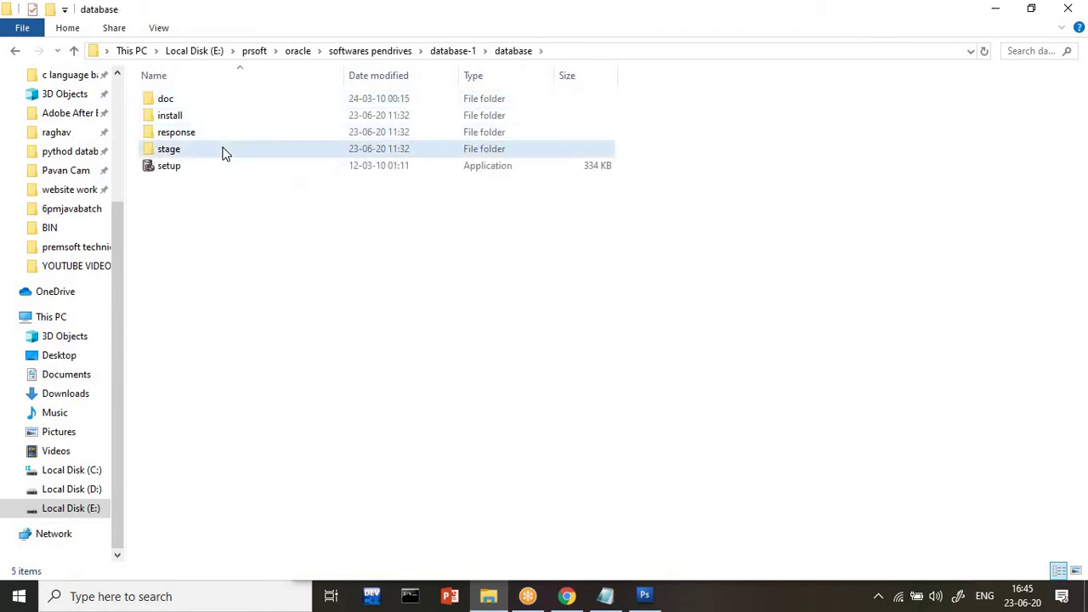
{"action": "double_click", "coordinate": [224, 150]}
{"action": "left_click", "coordinate": [235, 139]}
{"action": "double_click", "coordinate": [234, 139]}
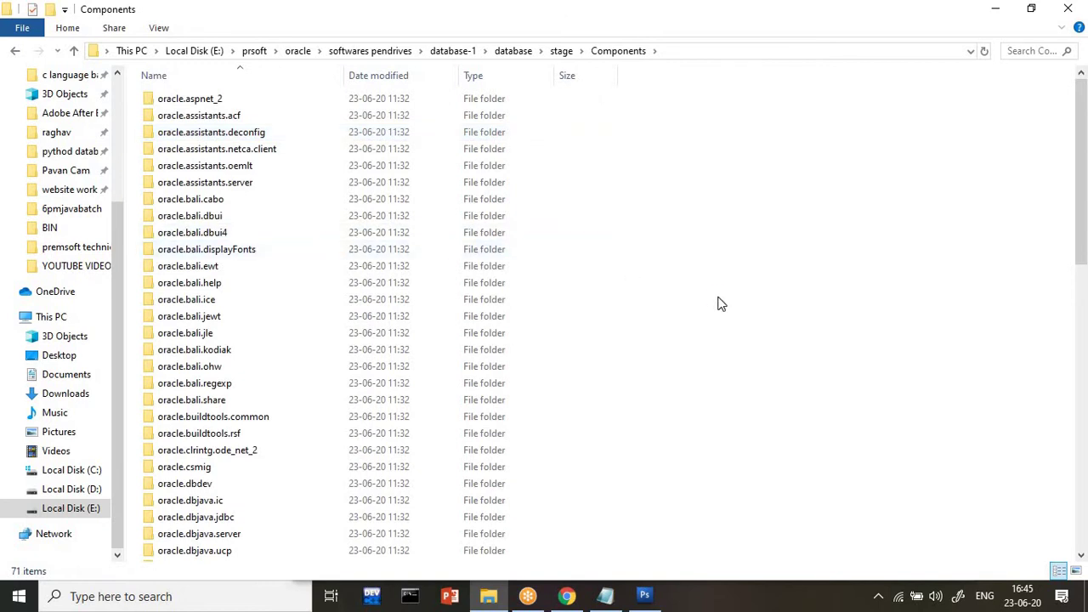
{"action": "key", "text": "ctrl+v"}
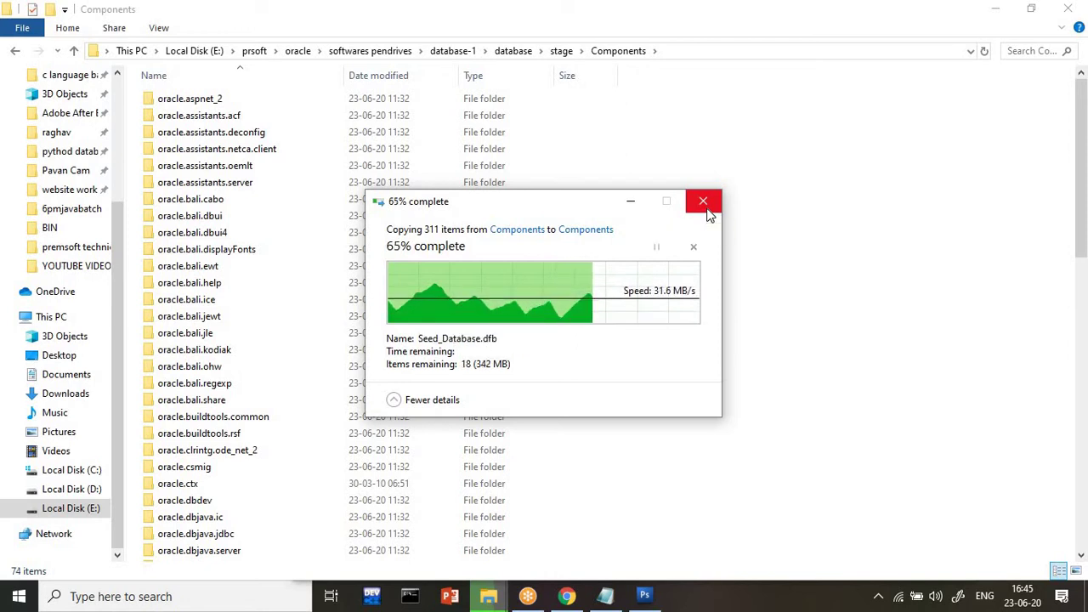
{"action": "left_click", "coordinate": [706, 208]}
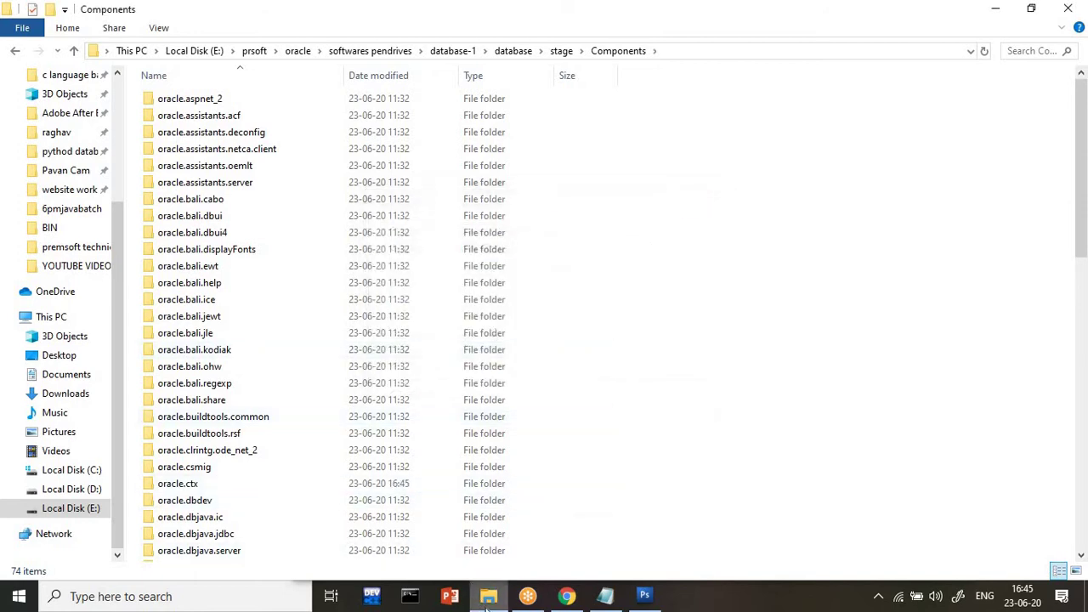
- Return to the database folder inside database-1 and launch the setup application
{"action": "left_click", "coordinate": [488, 602]}
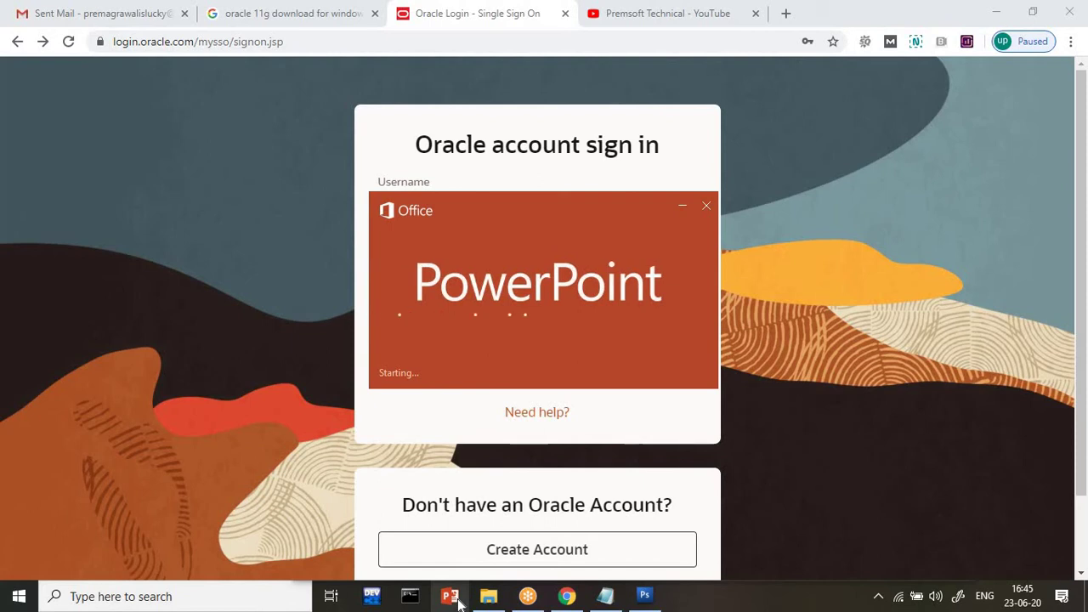
{"action": "left_click", "coordinate": [488, 599]}
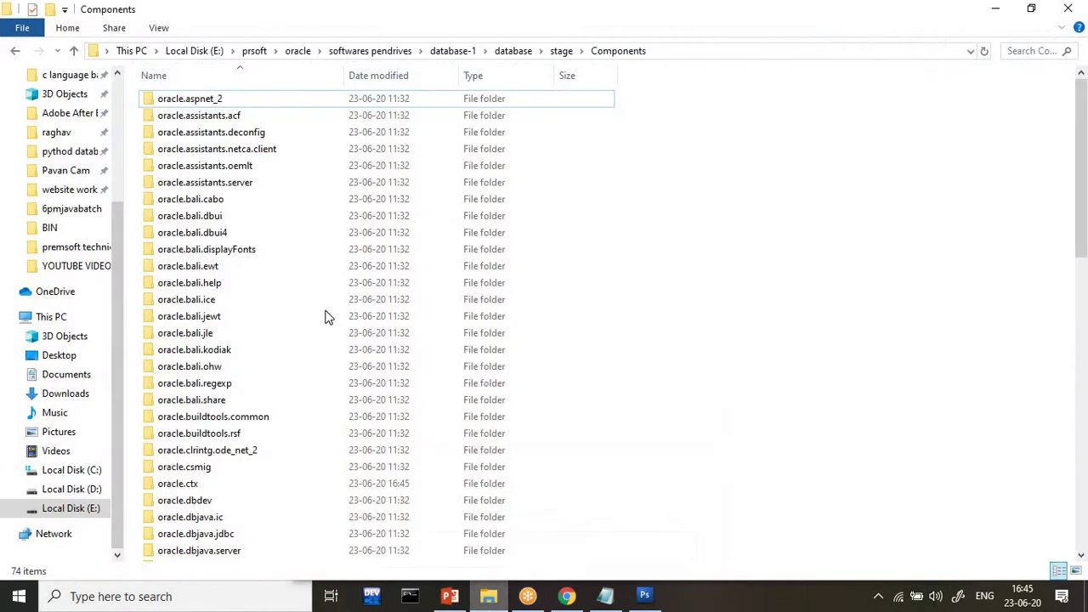
{"action": "left_click", "coordinate": [444, 51]}
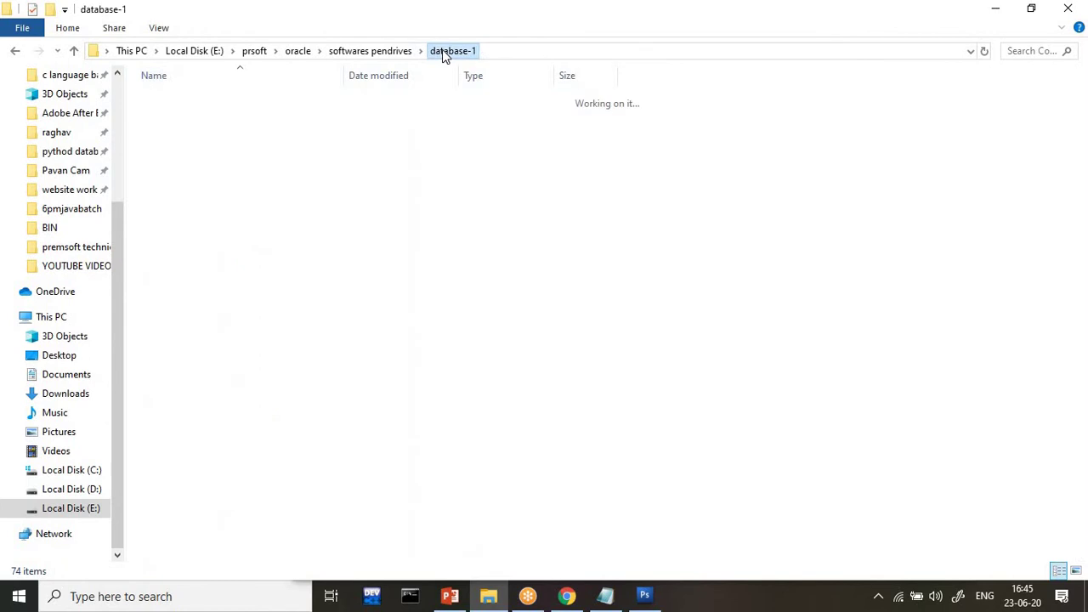
{"action": "left_click", "coordinate": [399, 52]}
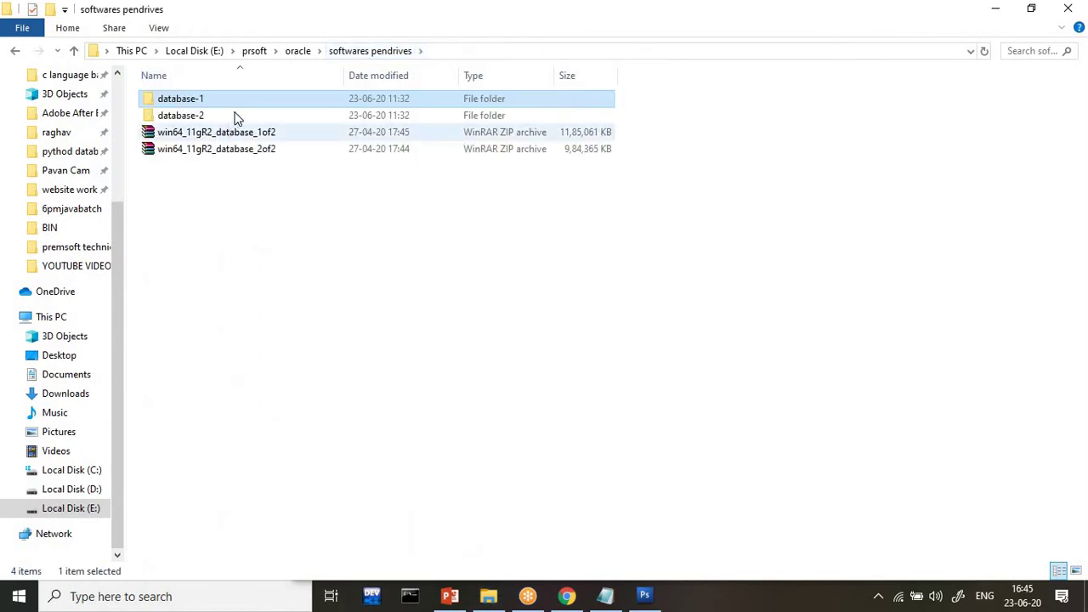
{"action": "double_click", "coordinate": [246, 102]}
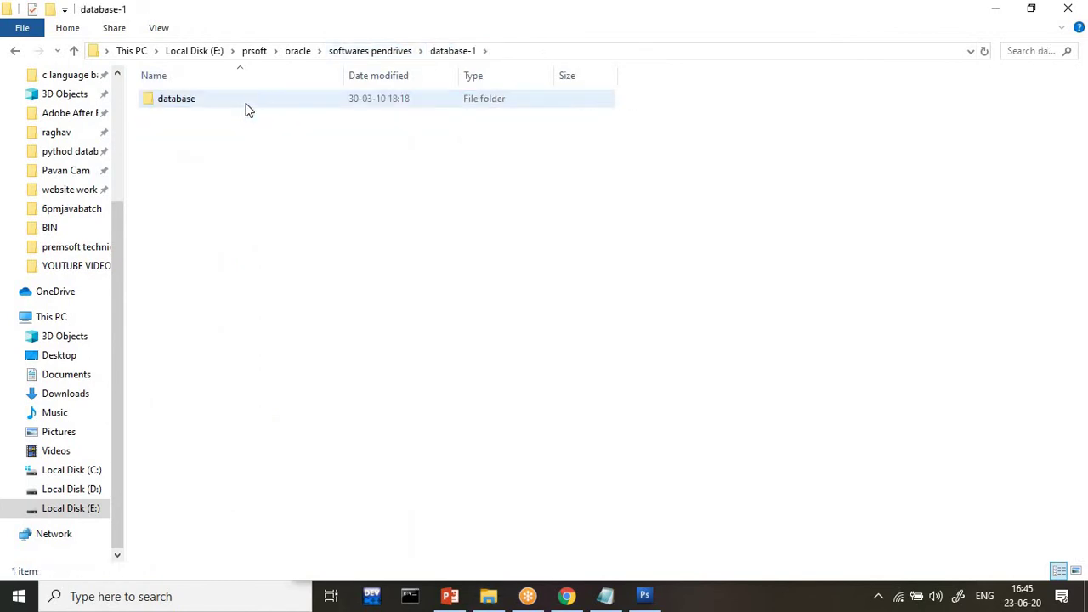
{"action": "double_click", "coordinate": [248, 108]}
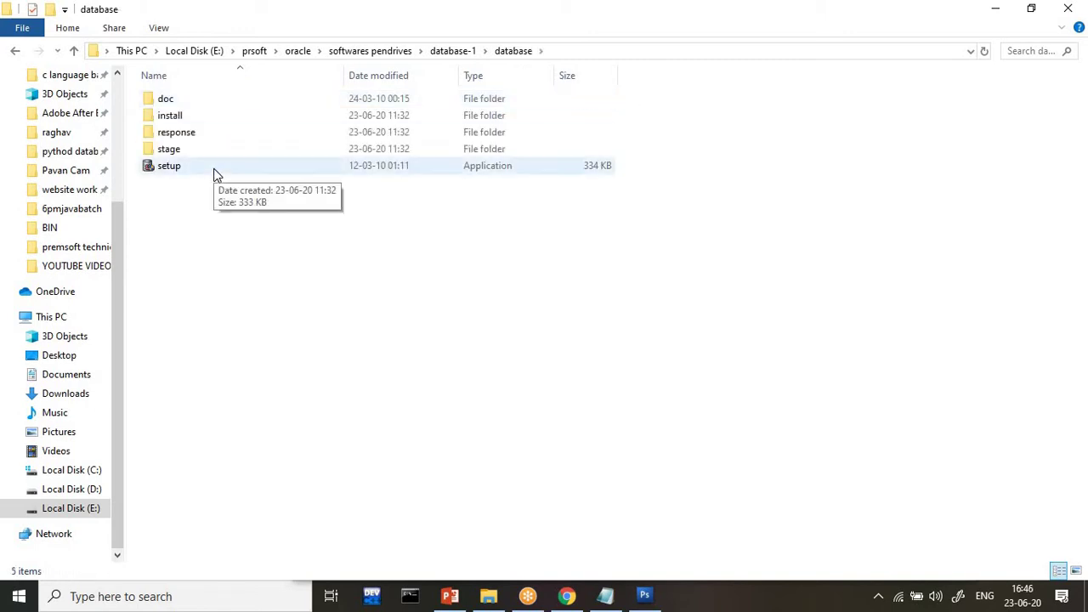
{"action": "double_click", "coordinate": [215, 167]}
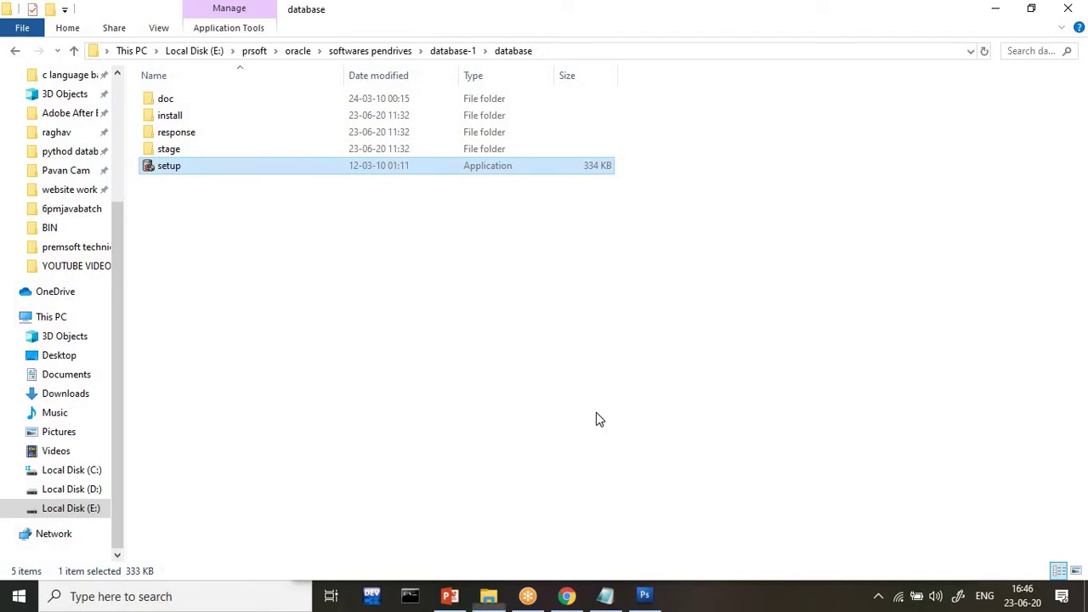
- Switch to PowerPoint, open the recent oracle installation presentation in a maximized window, and view slide 2
{"action": "left_click", "coordinate": [464, 603]}
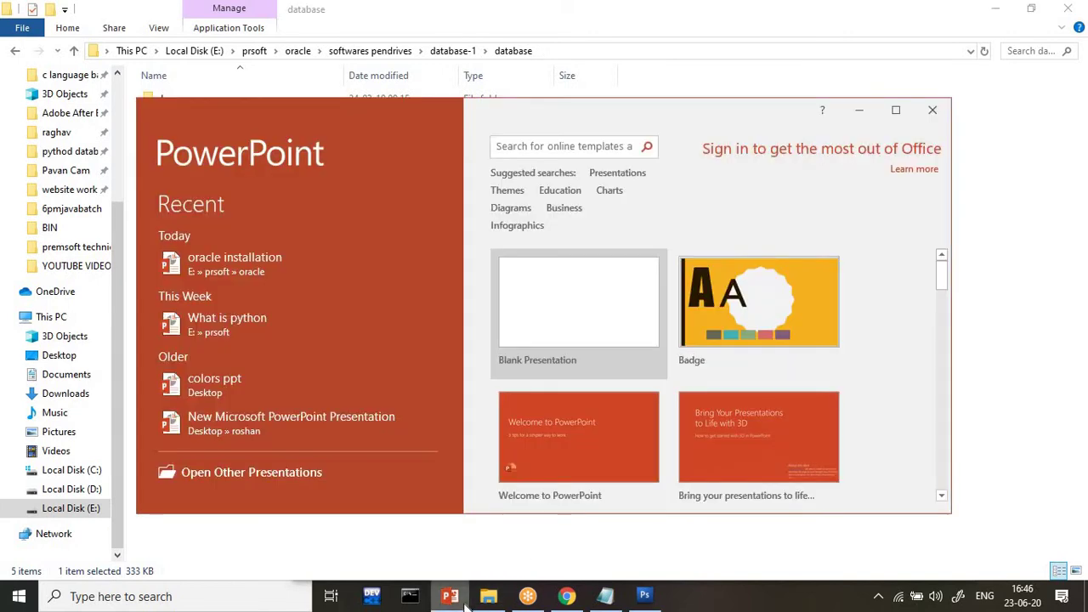
{"action": "left_click", "coordinate": [355, 271]}
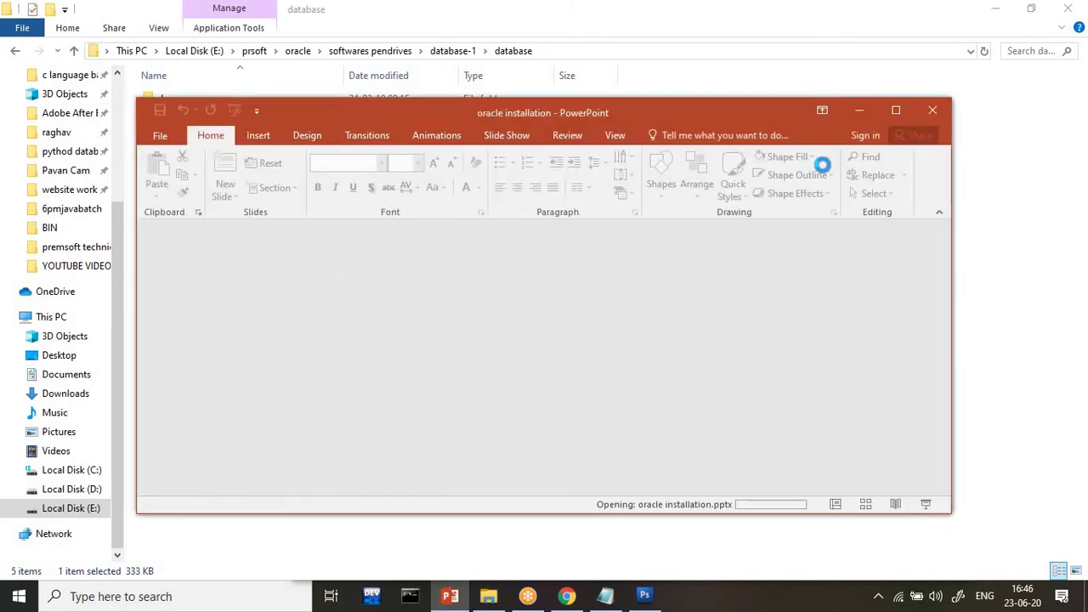
{"action": "left_click", "coordinate": [901, 114]}
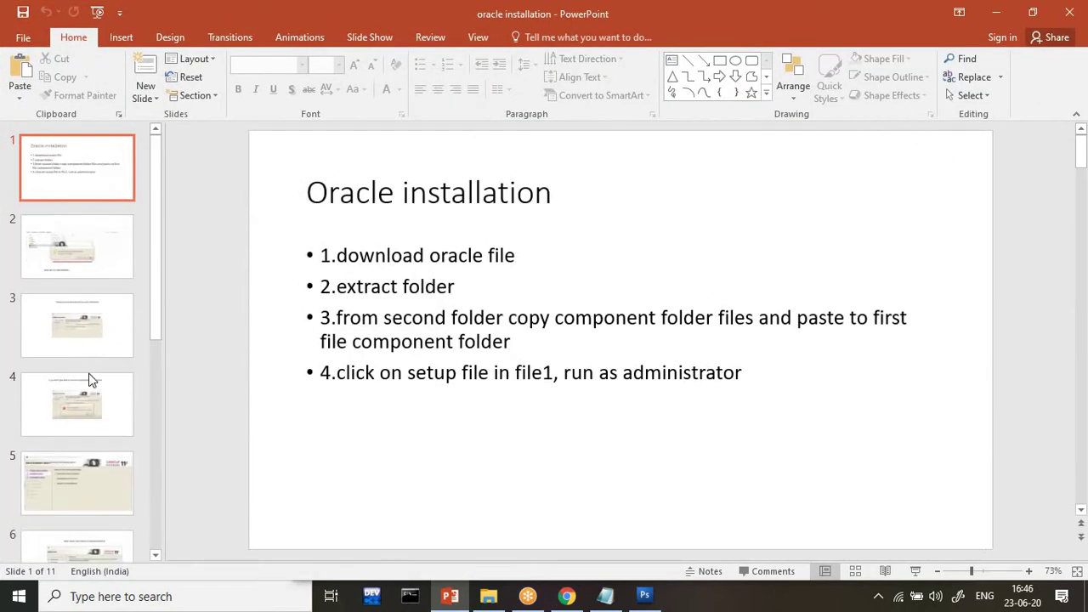
{"action": "left_click", "coordinate": [88, 265]}
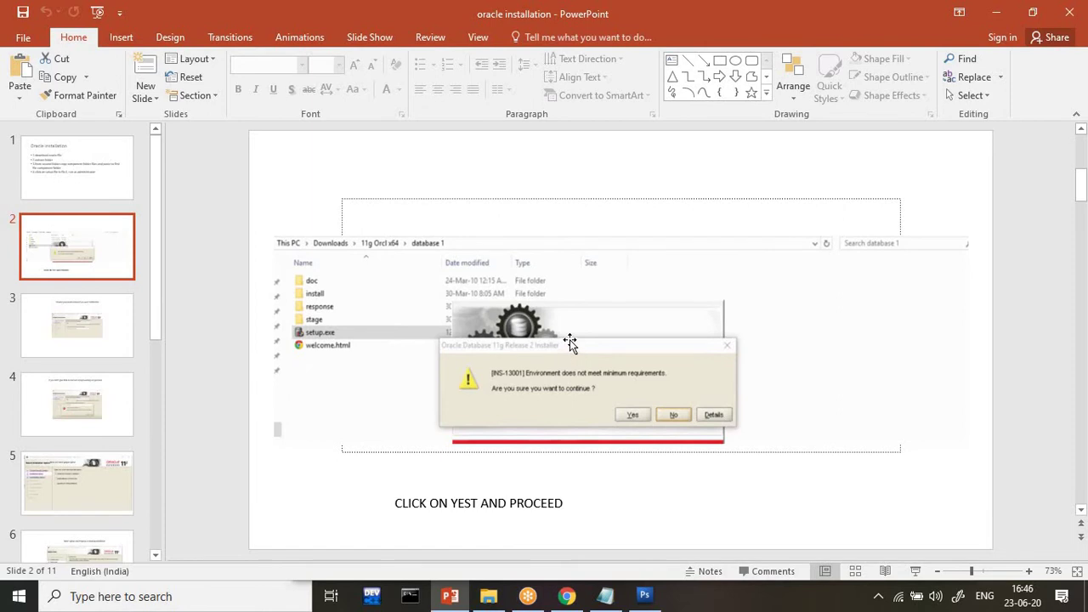